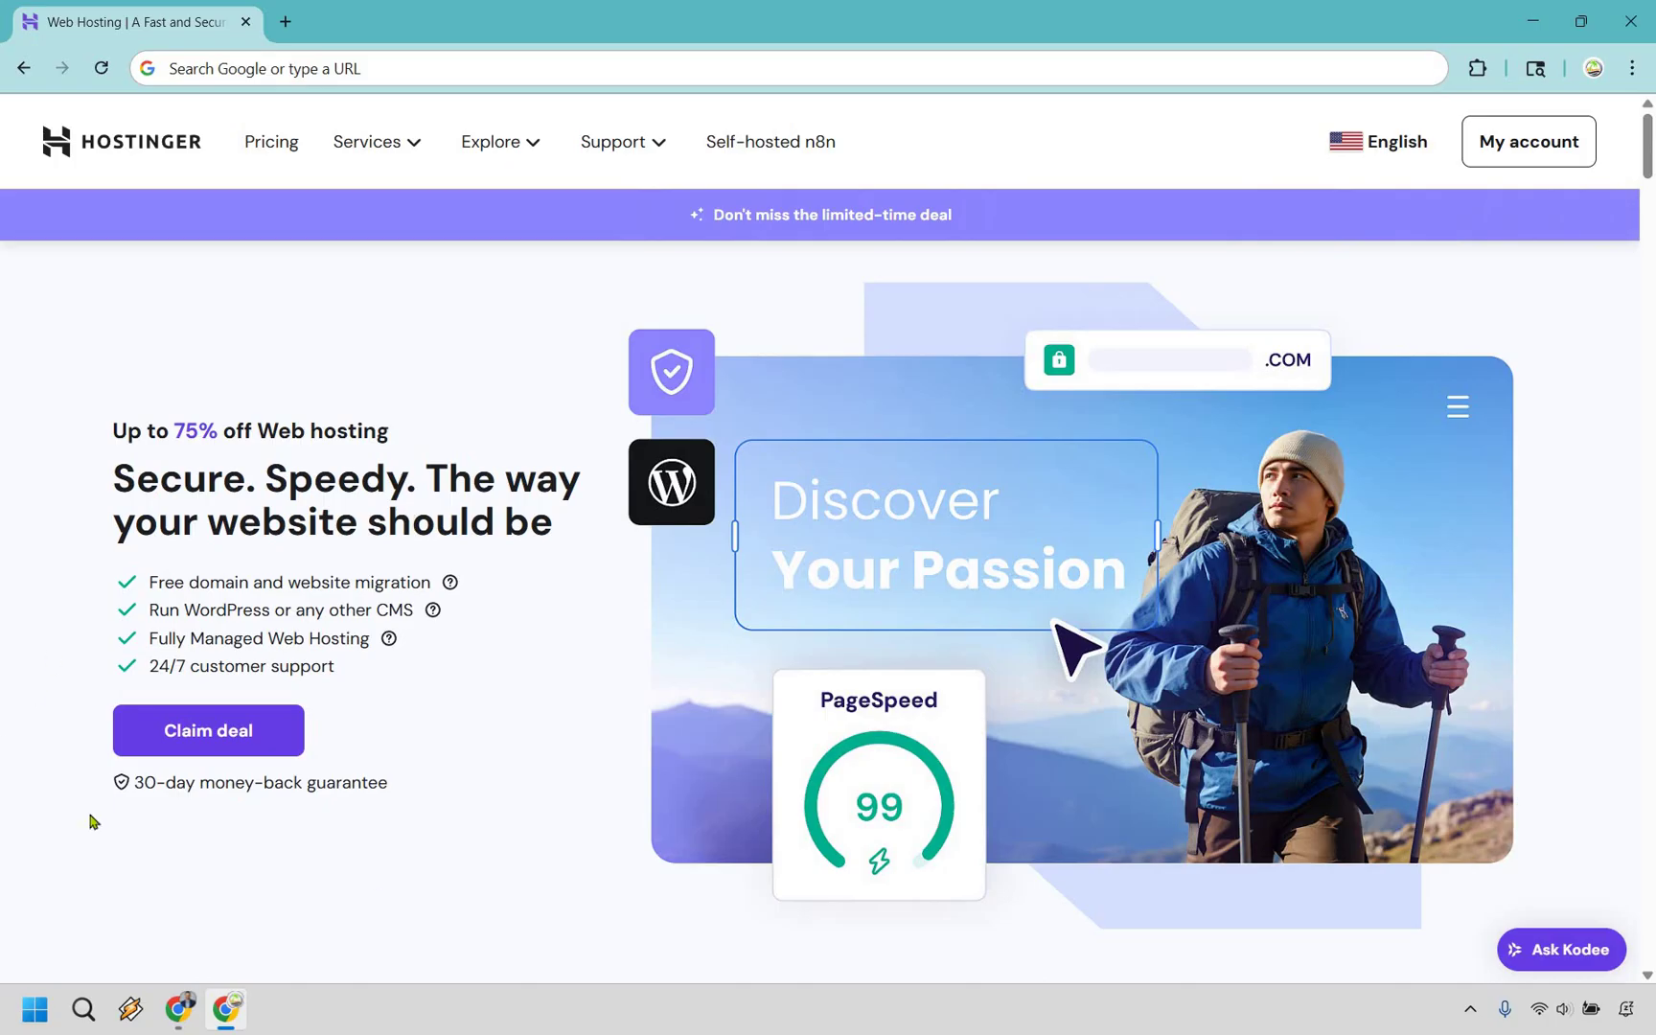
# - Claim the deal and scroll through the Premium, Business and Cloud Startup plan feature lists
pyautogui.click(205, 734)
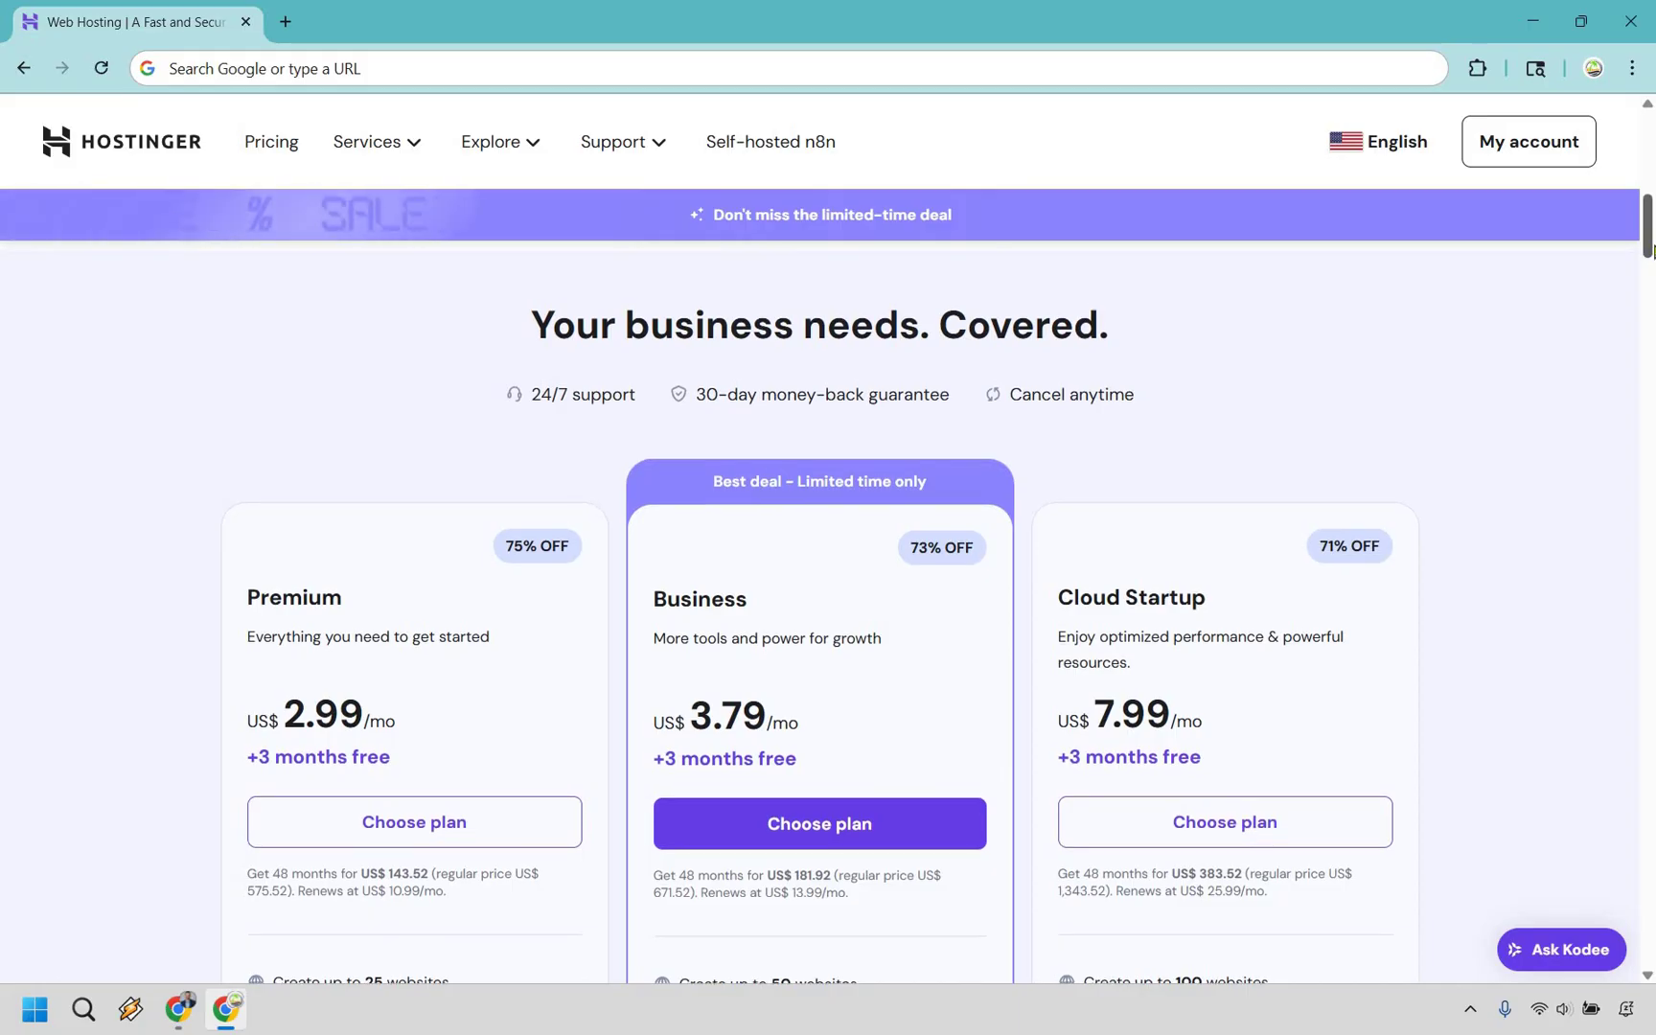
pyautogui.moveTo(1650, 247); pyautogui.dragTo(1649, 263)
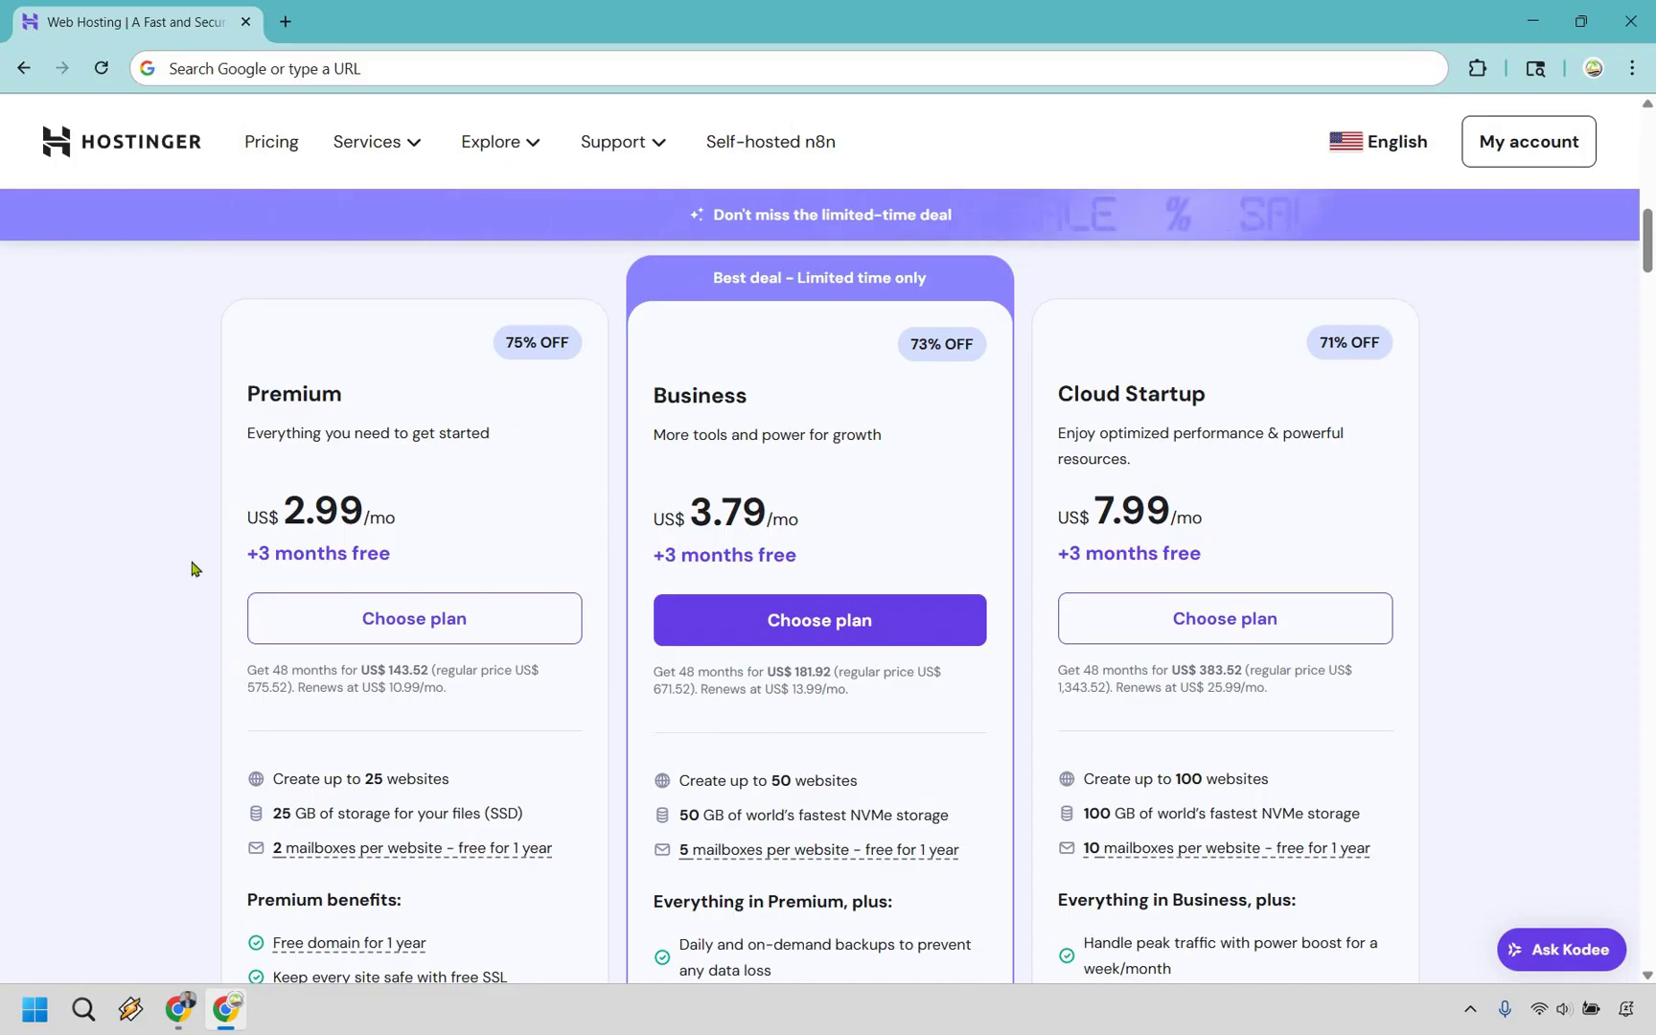
pyautogui.scroll(-1, 163, 537)
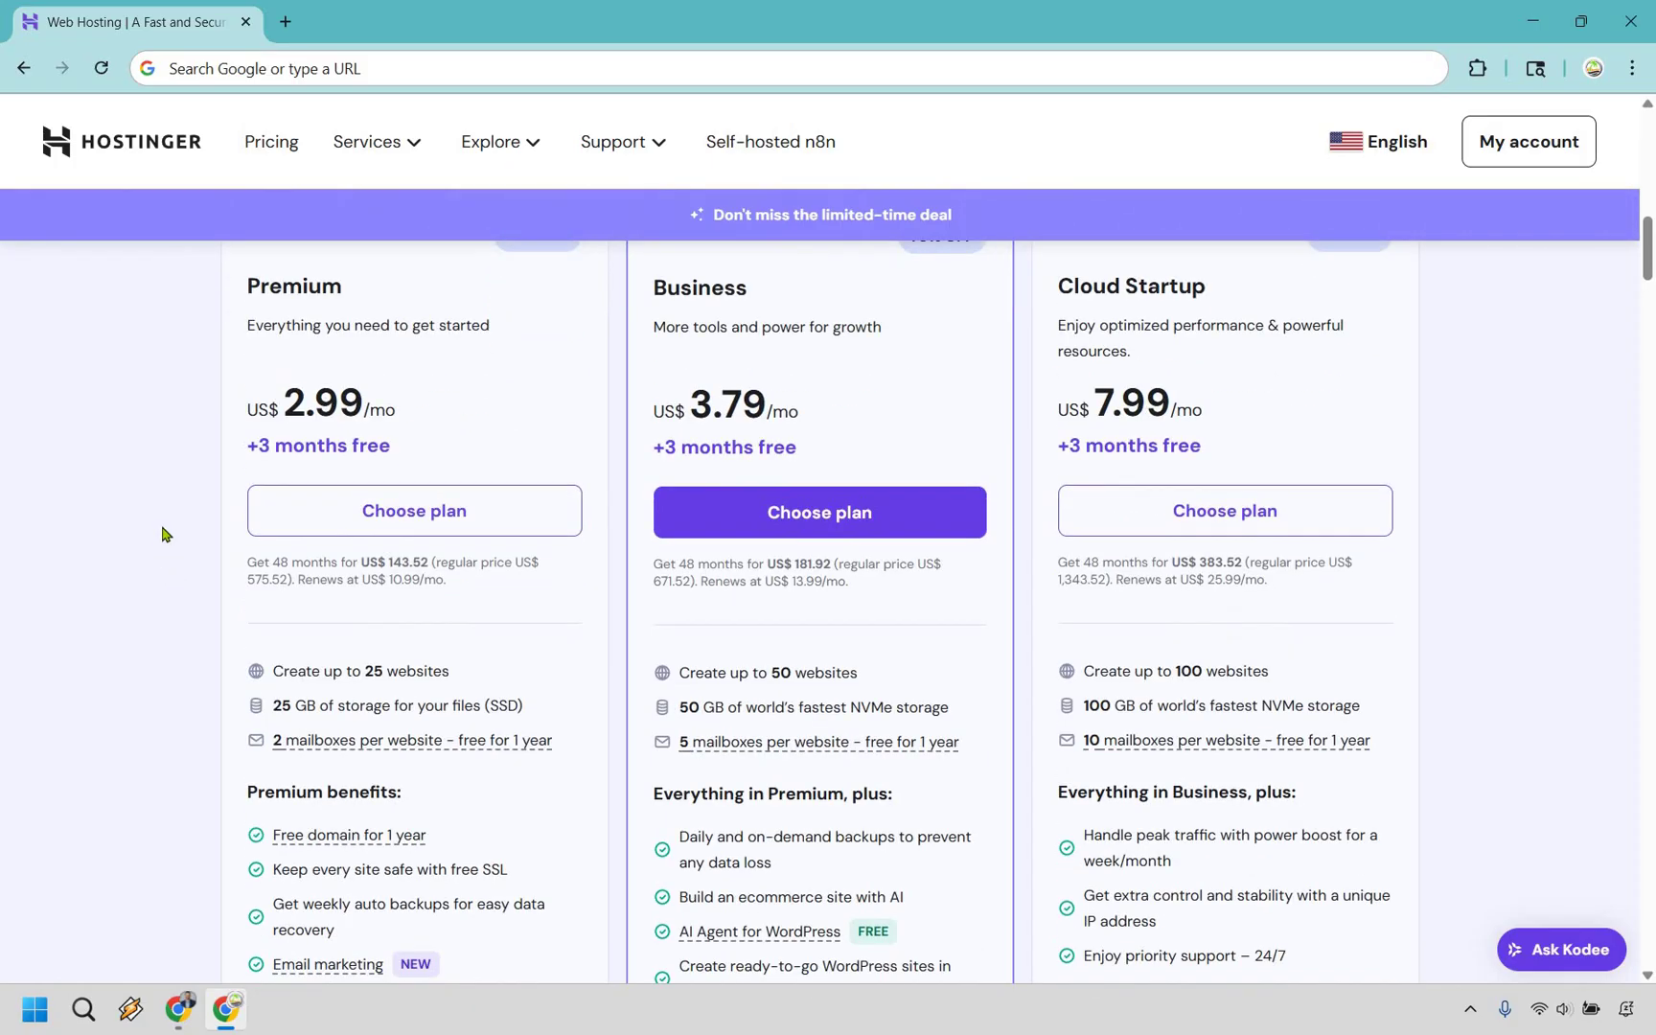
pyautogui.scroll(-1, 163, 534)
pyautogui.scroll(-1, 137, 532)
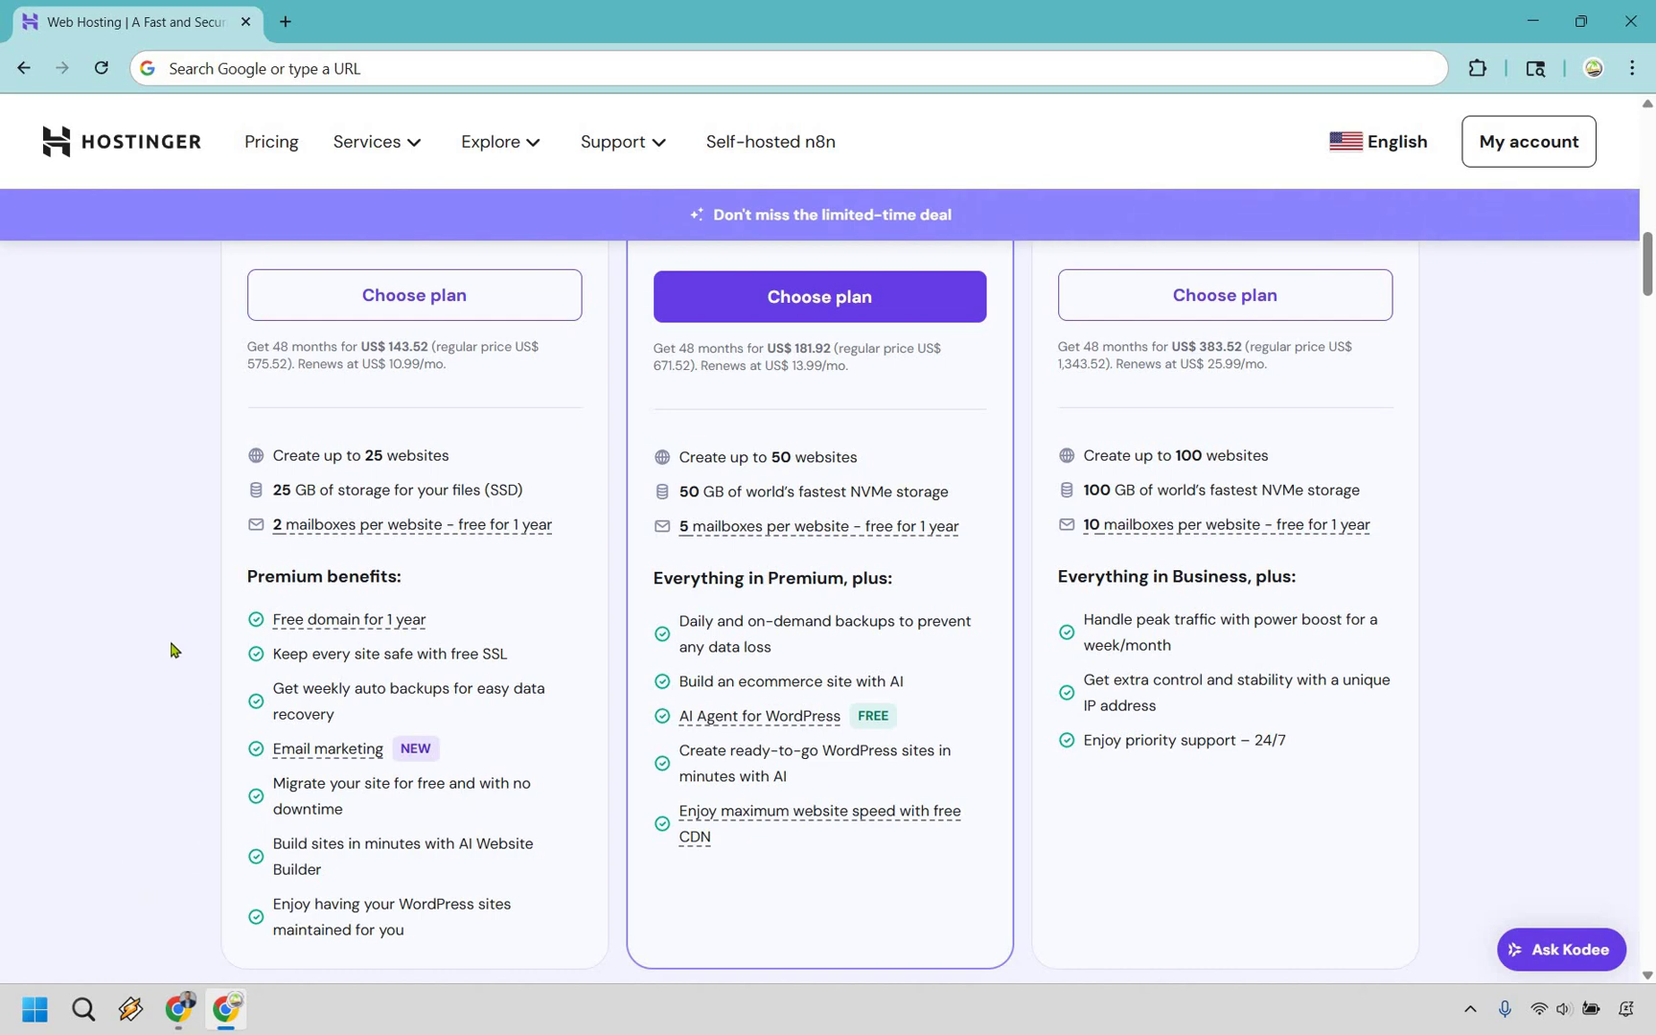
pyautogui.scroll(3, 172, 650)
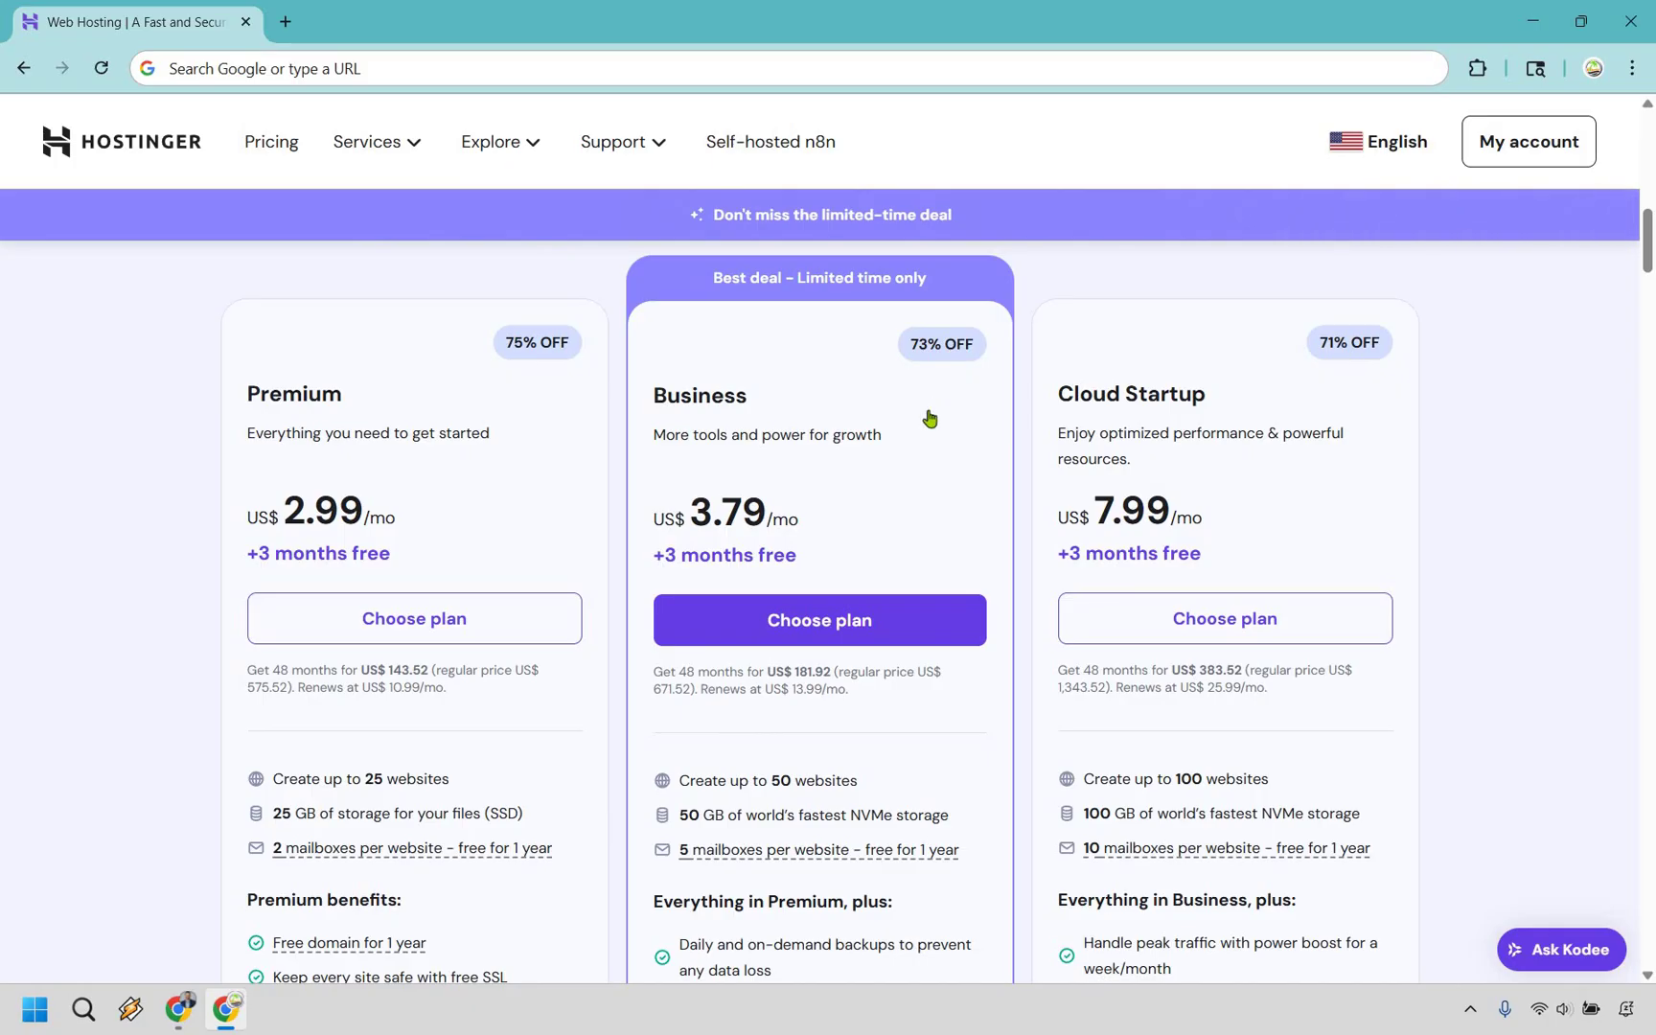
pyautogui.scroll(-2, 929, 418)
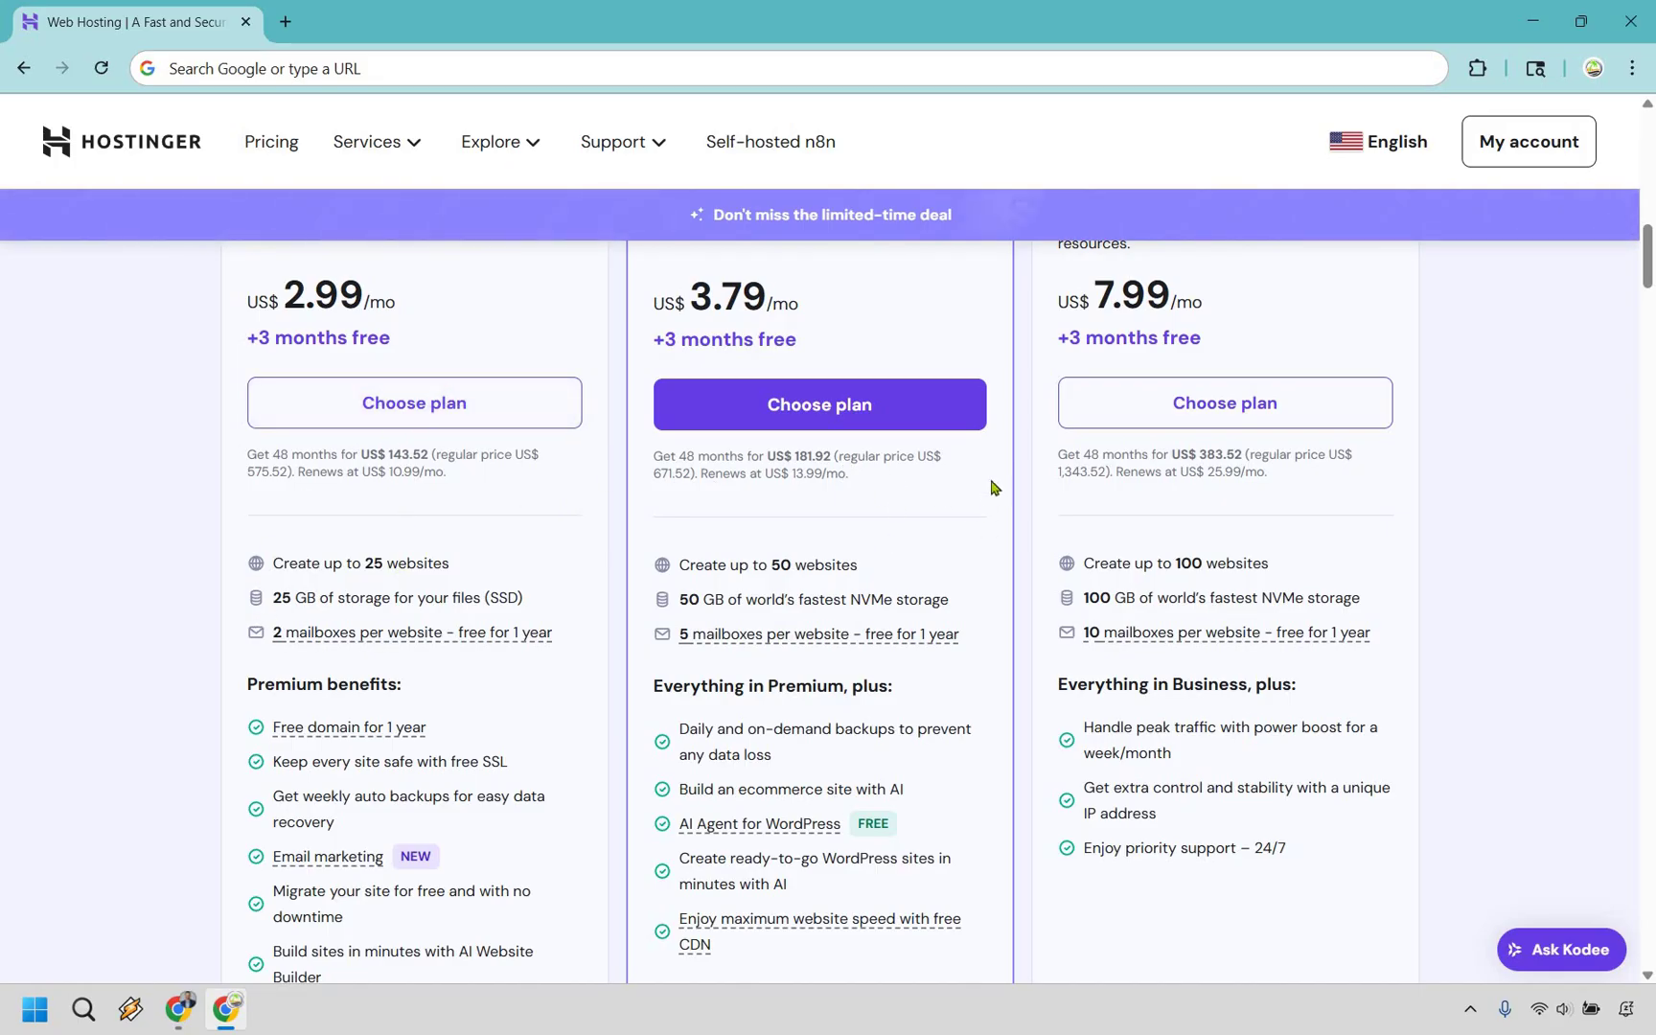
pyautogui.scroll(-1, 992, 488)
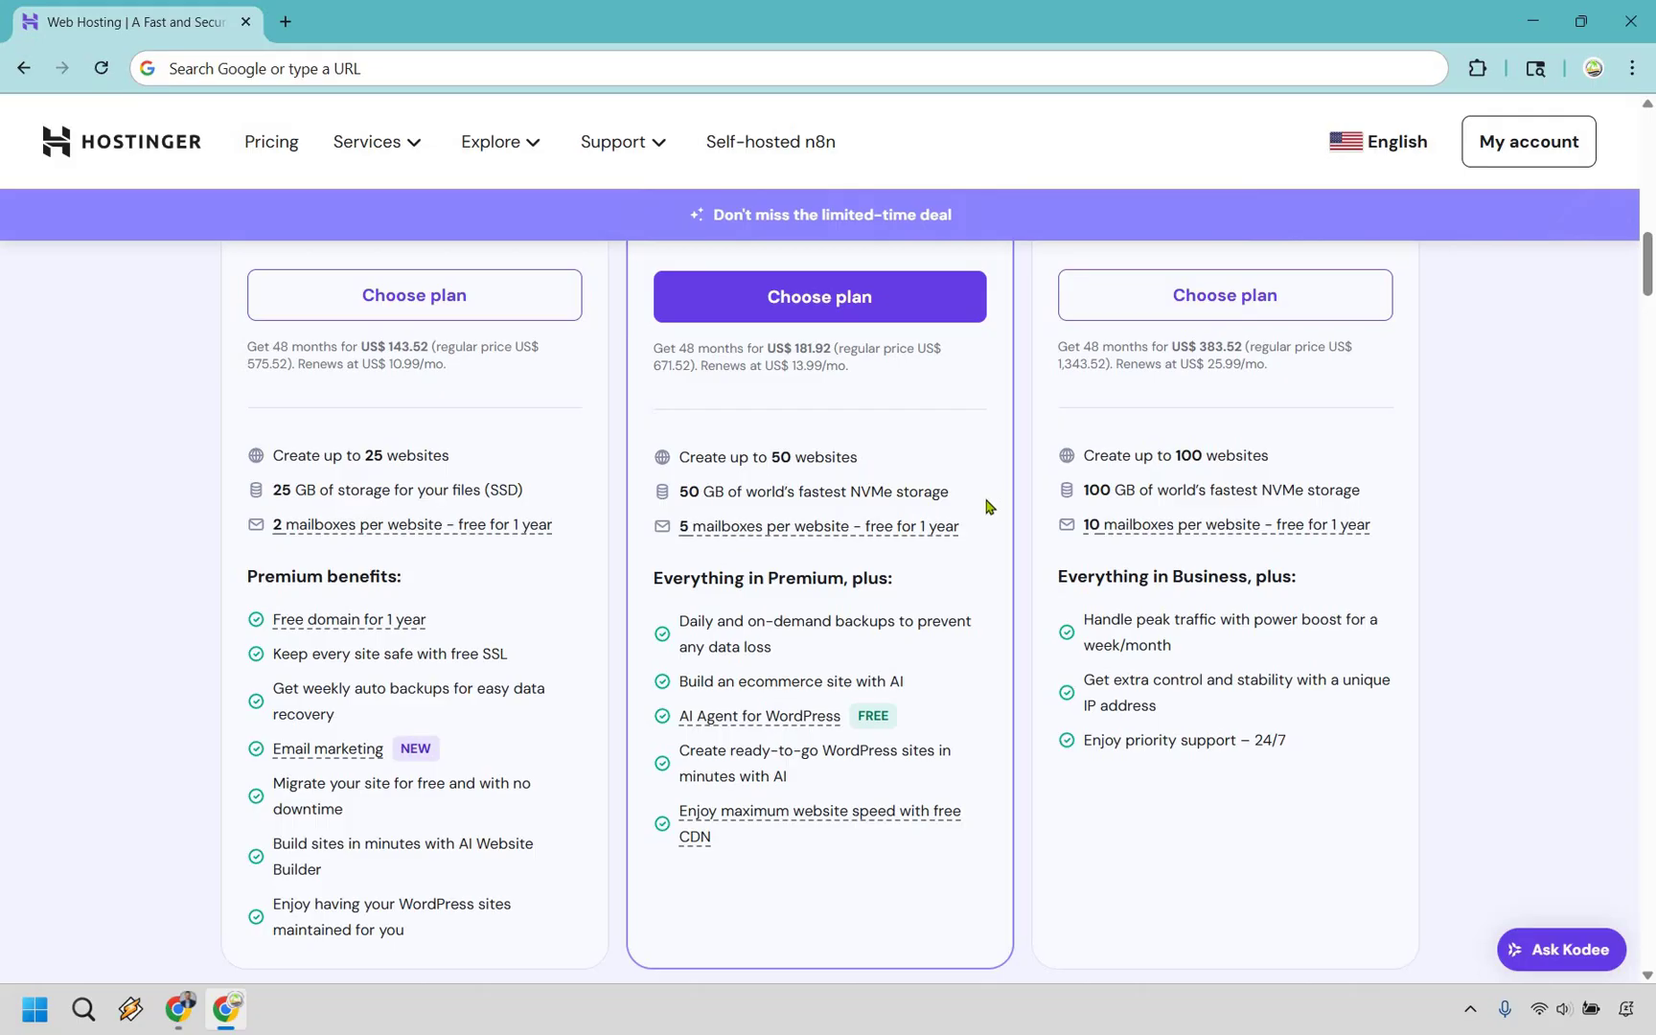
pyautogui.scroll(3, 843, 460)
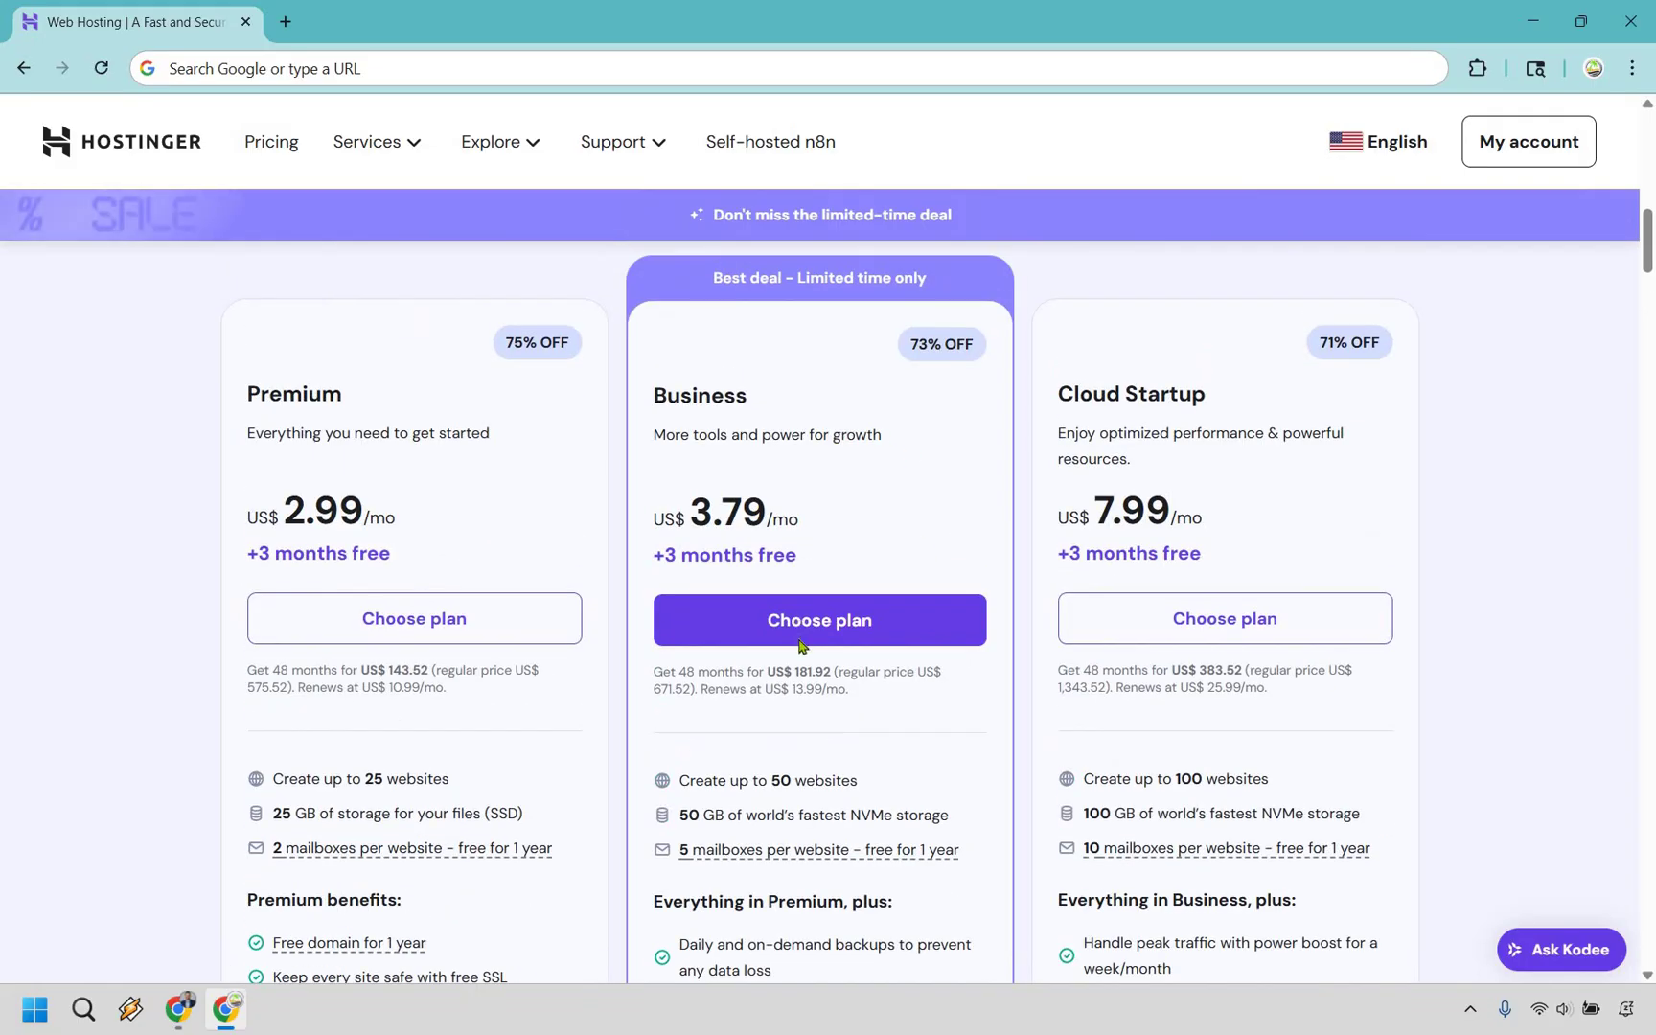
pyautogui.scroll(-3, 780, 663)
pyautogui.moveTo(726, 646); pyautogui.dragTo(772, 646)
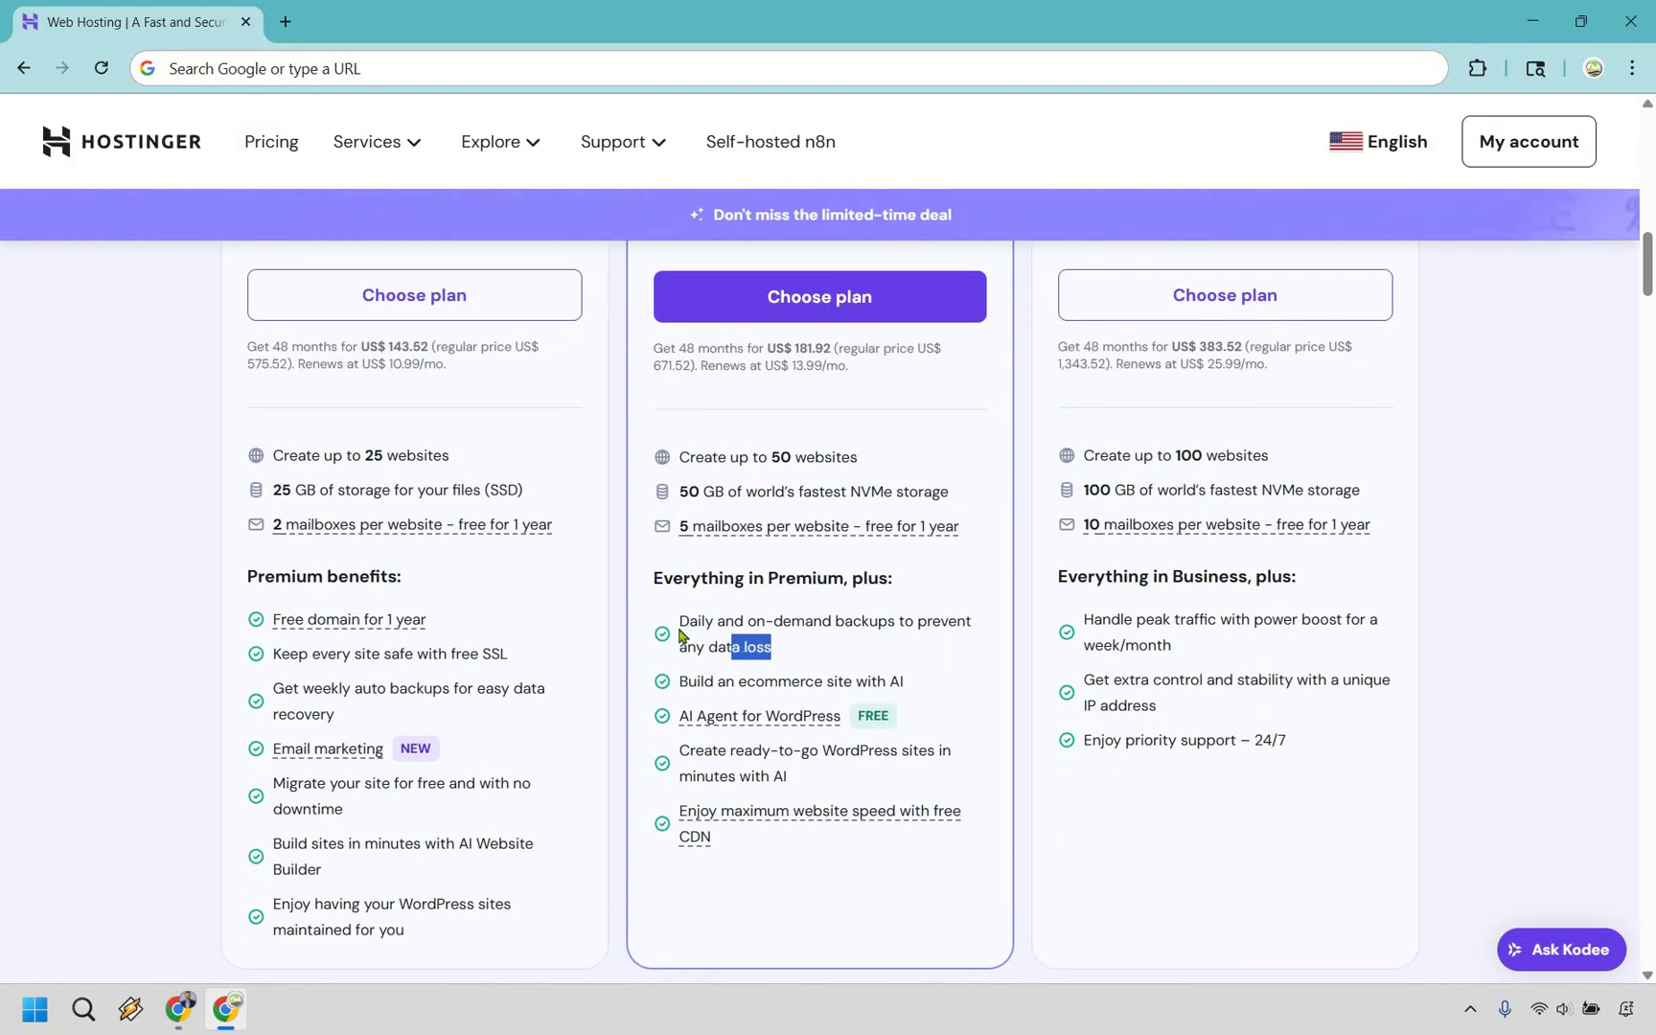
pyautogui.click(680, 623)
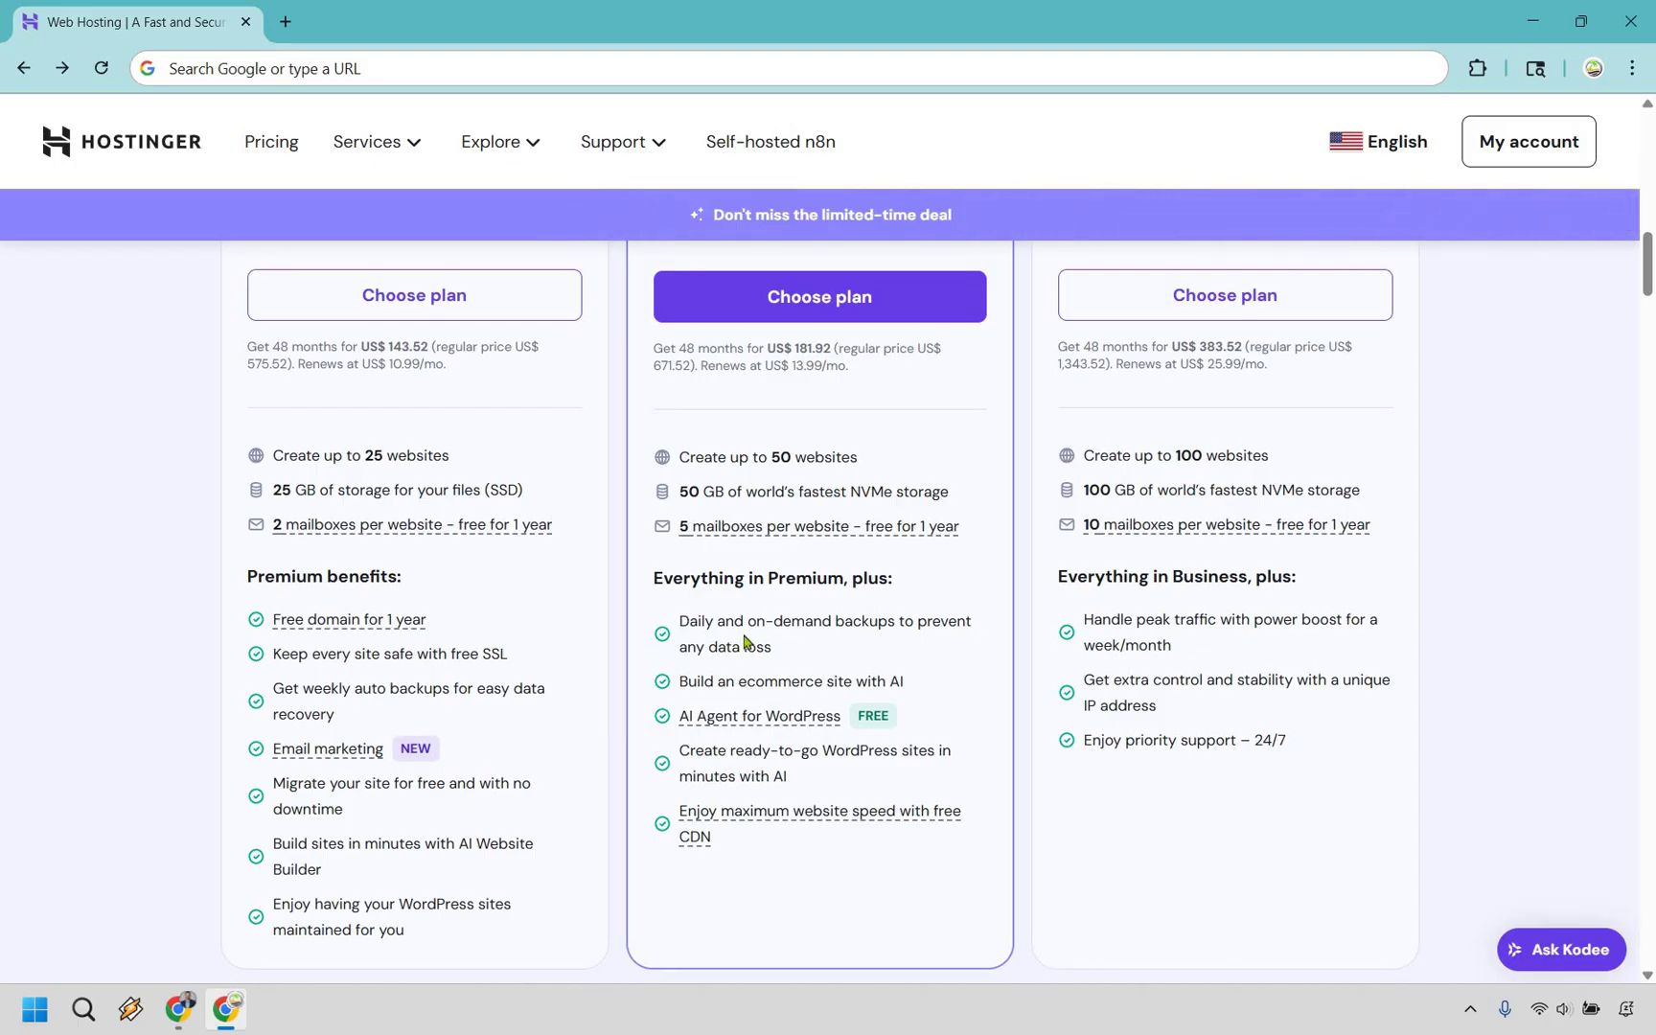
pyautogui.keyDown('shift'); pyautogui.click(778, 646); pyautogui.keyUp('shift')
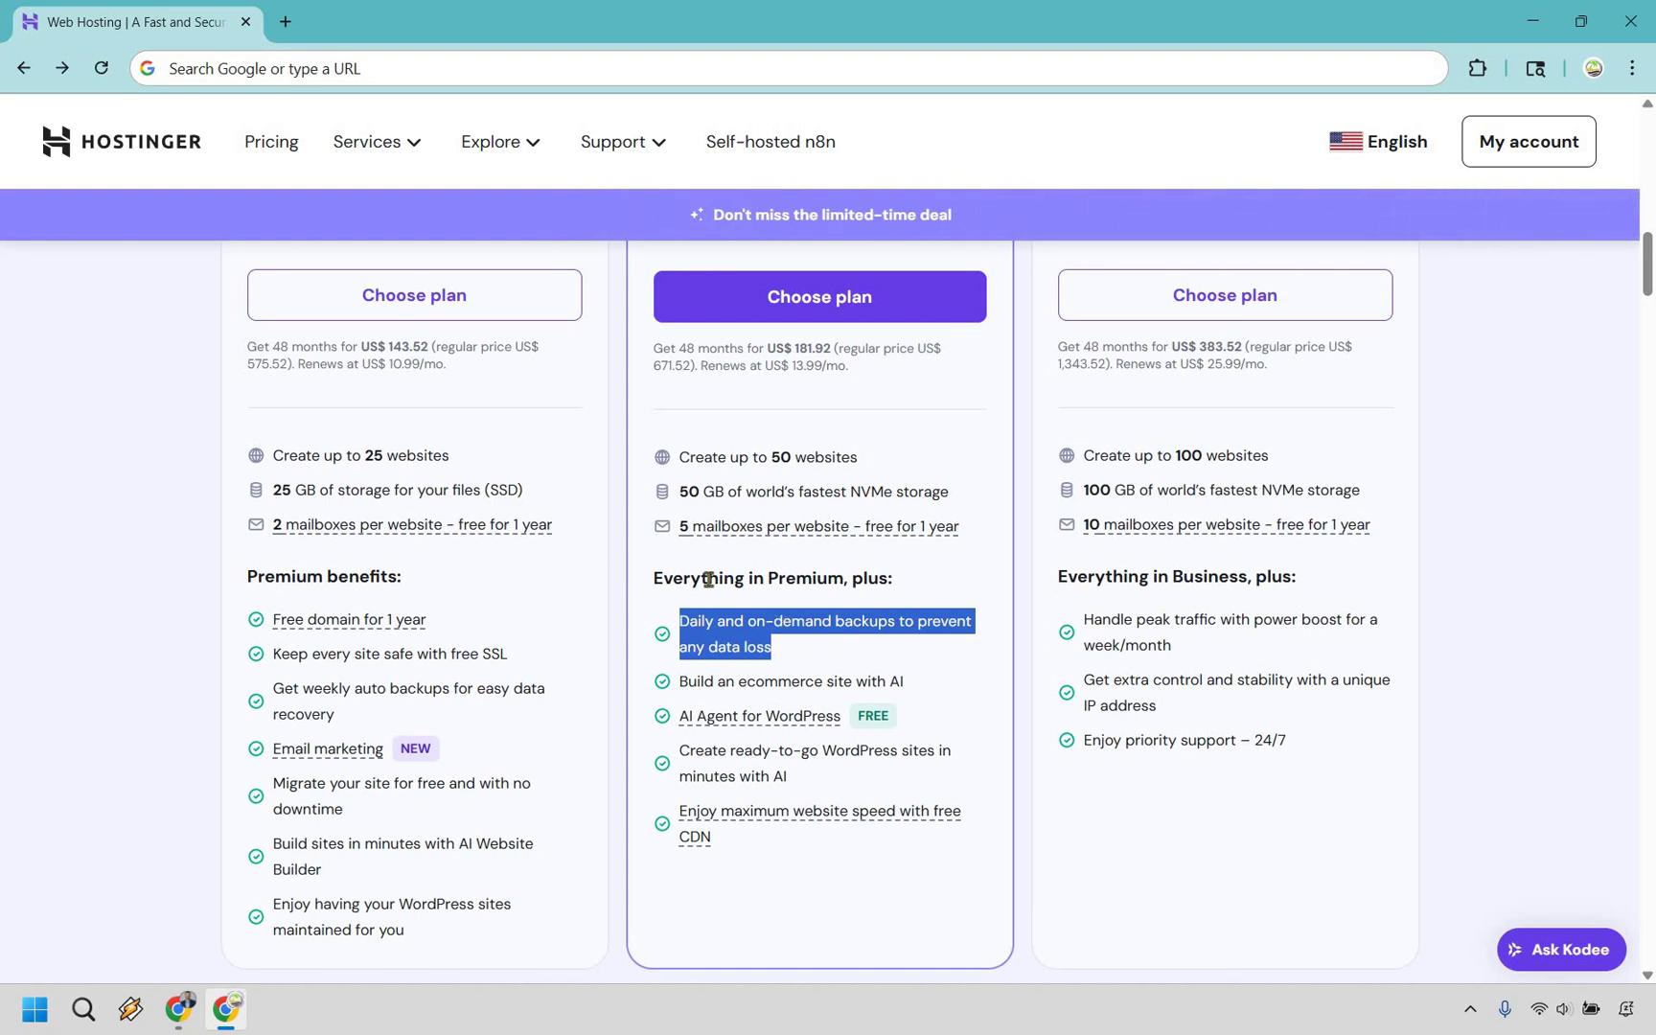
pyautogui.click(790, 652)
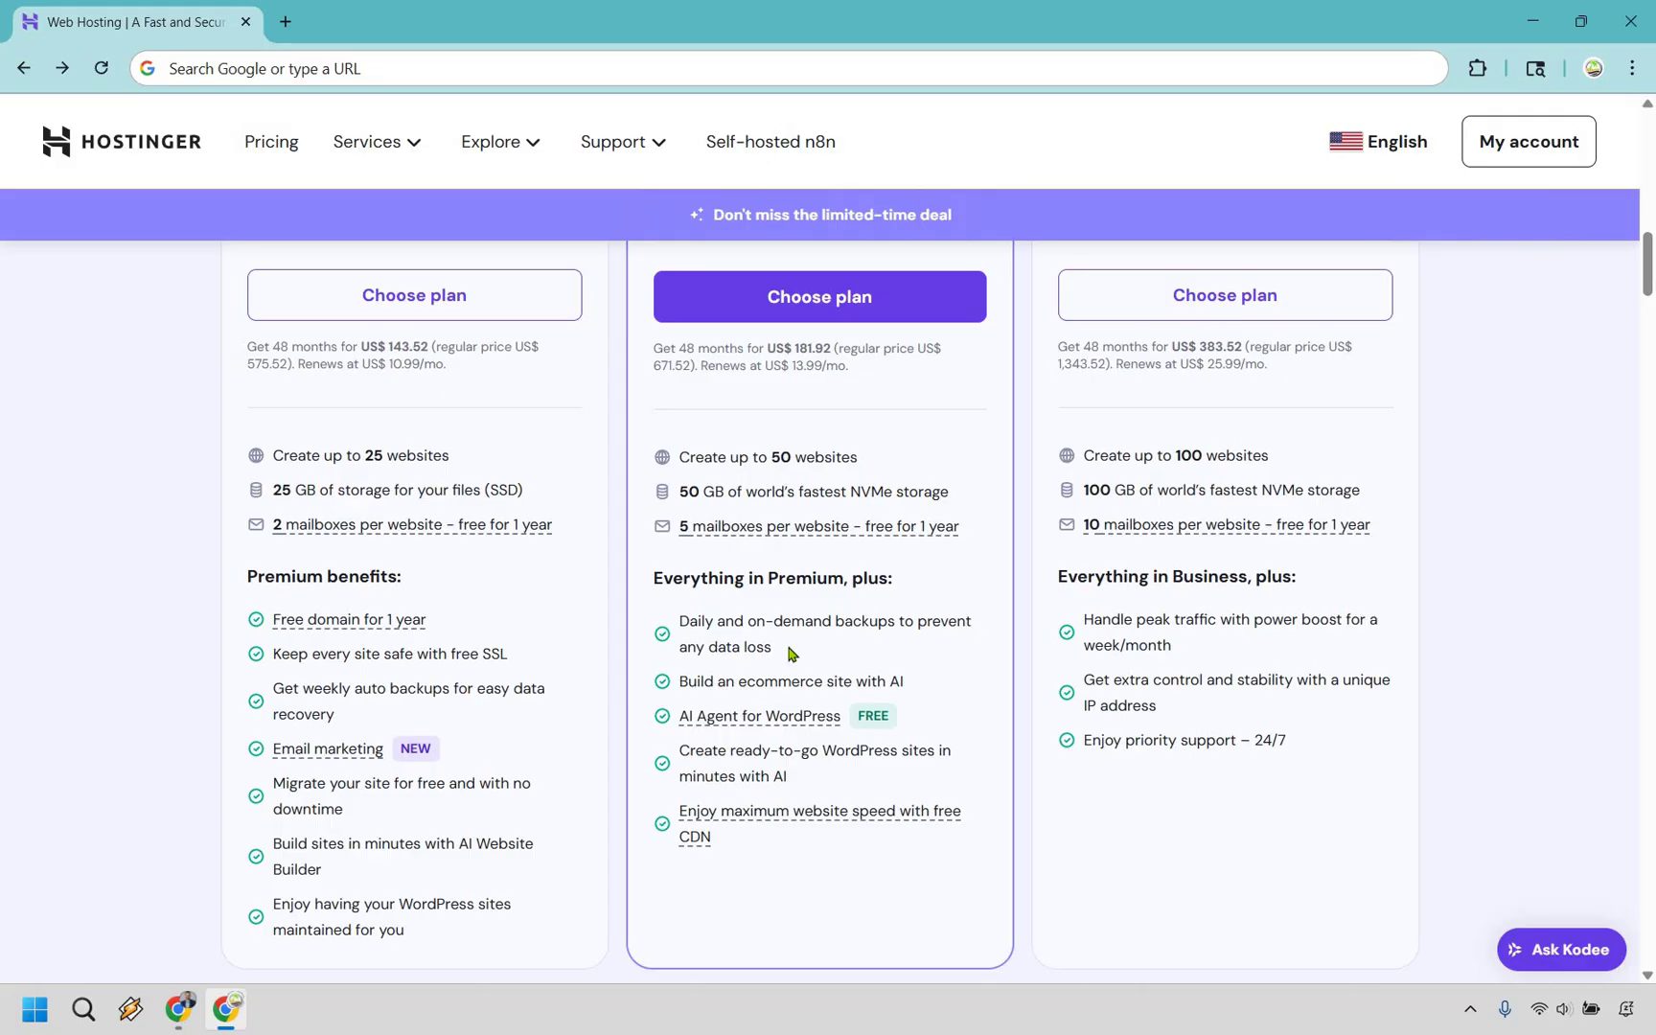
pyautogui.moveTo(697, 628); pyautogui.dragTo(780, 643)
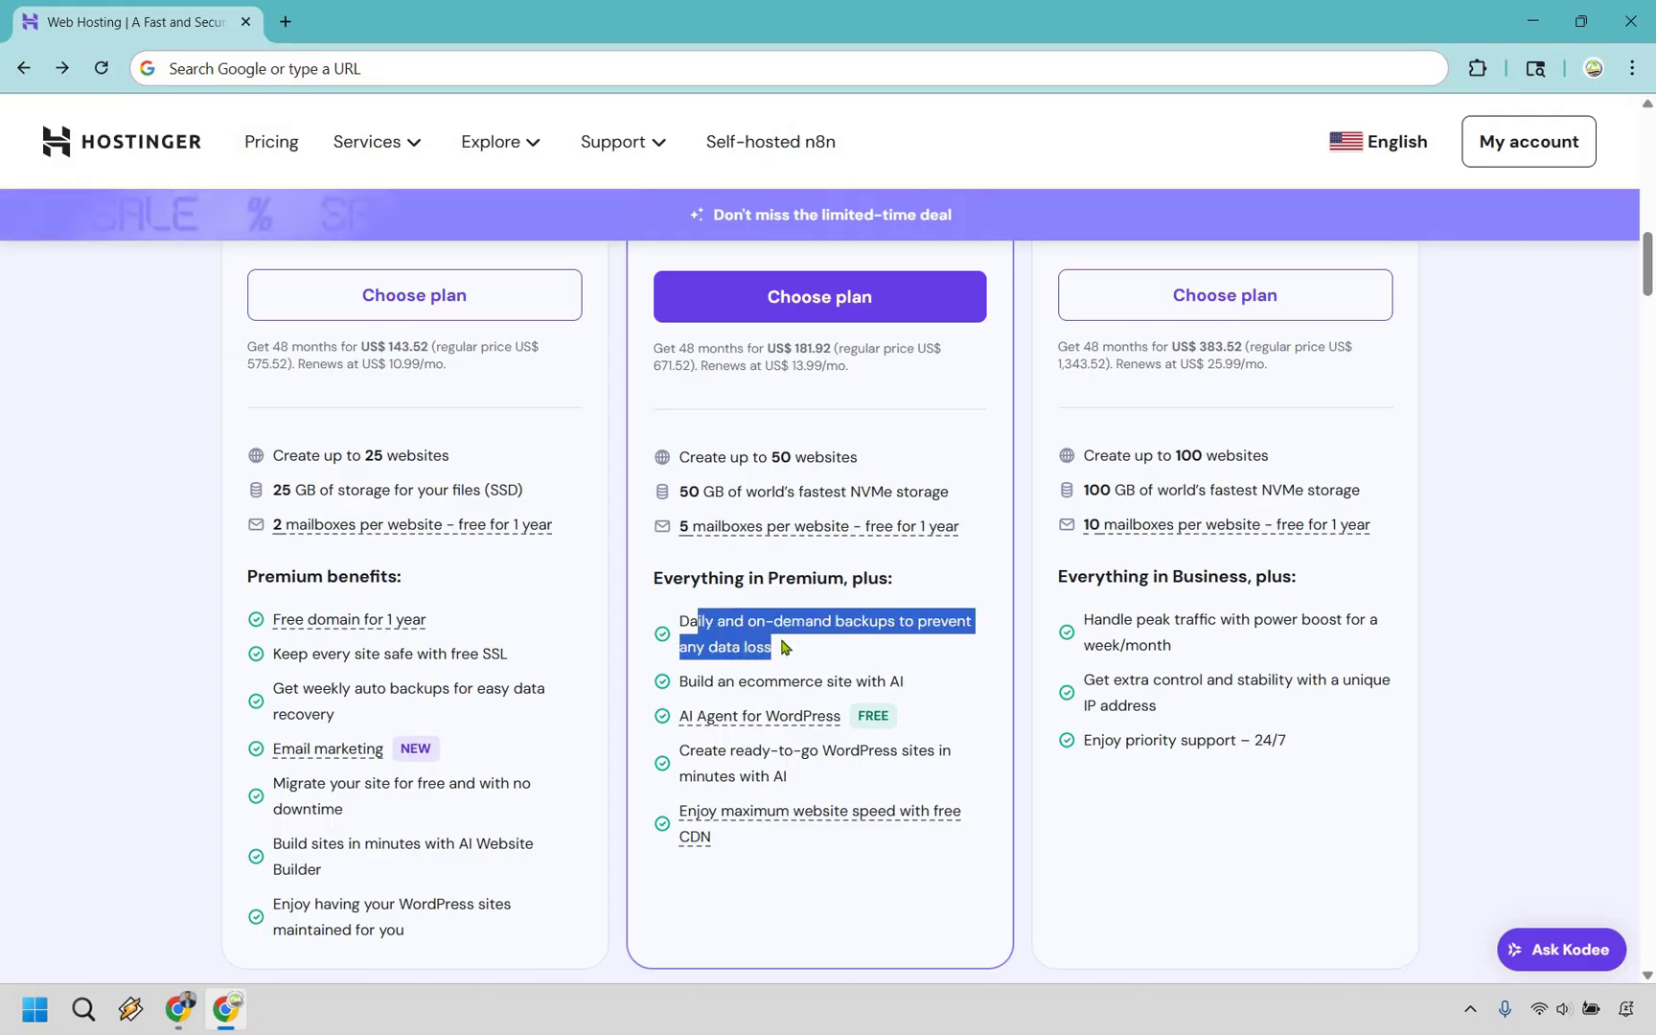
pyautogui.click(802, 649)
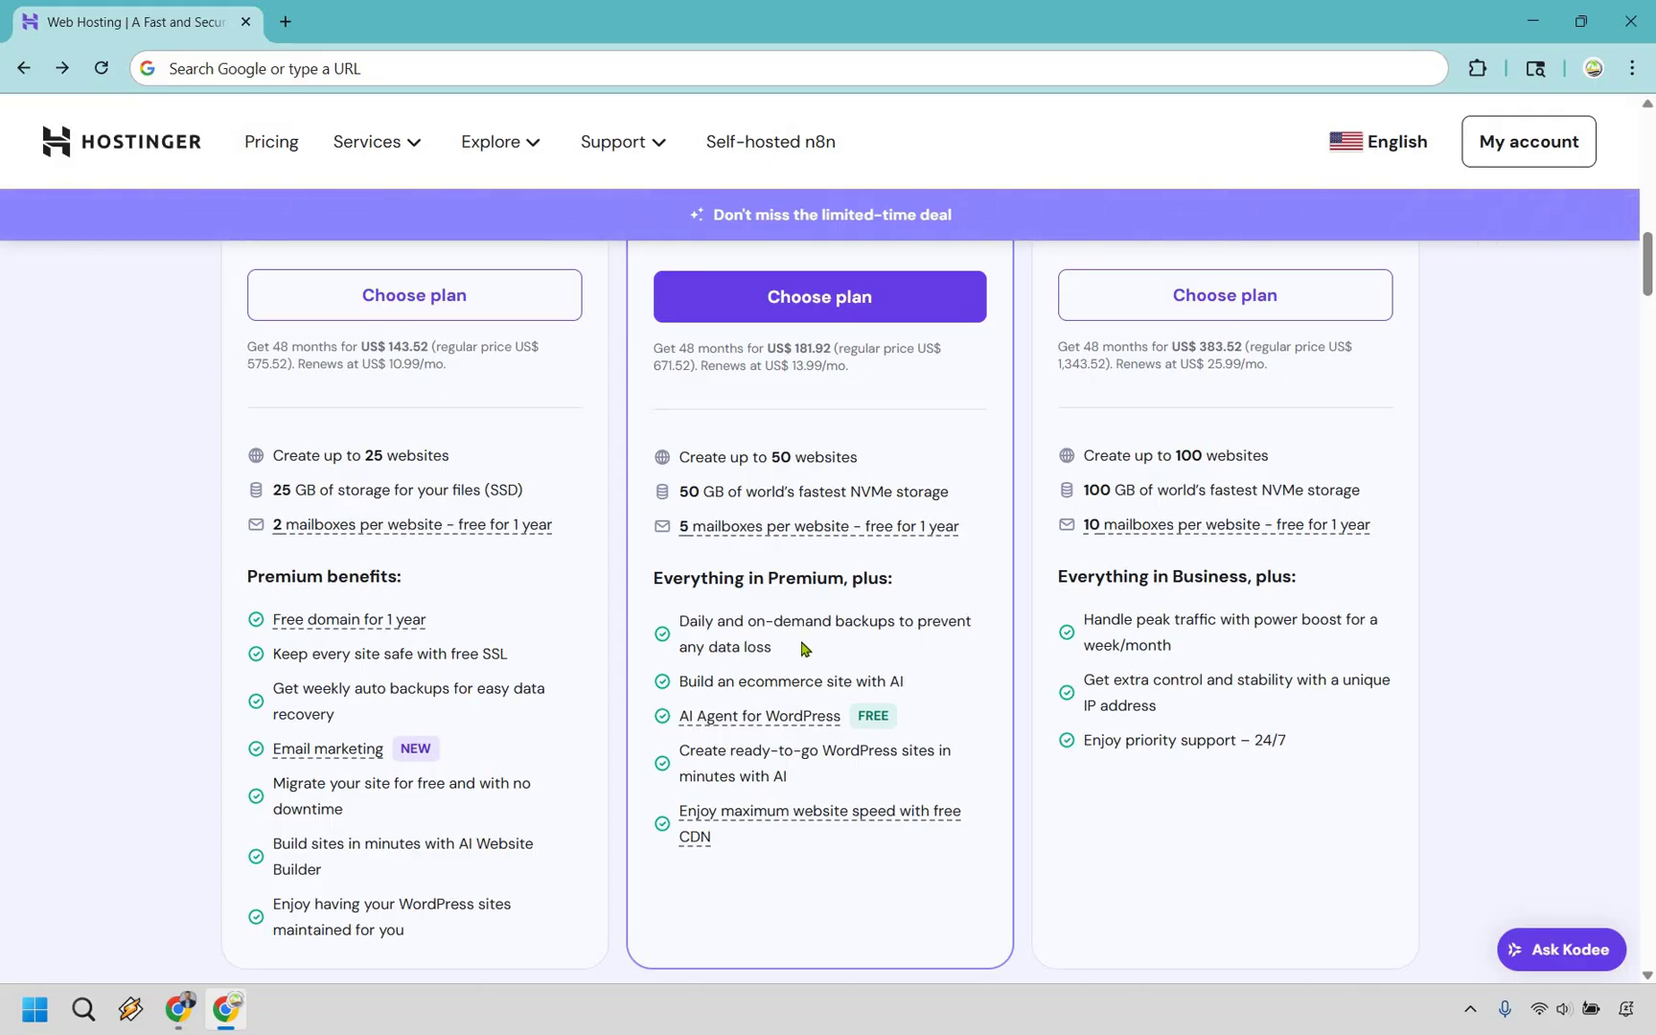
pyautogui.scroll(3, 826, 690)
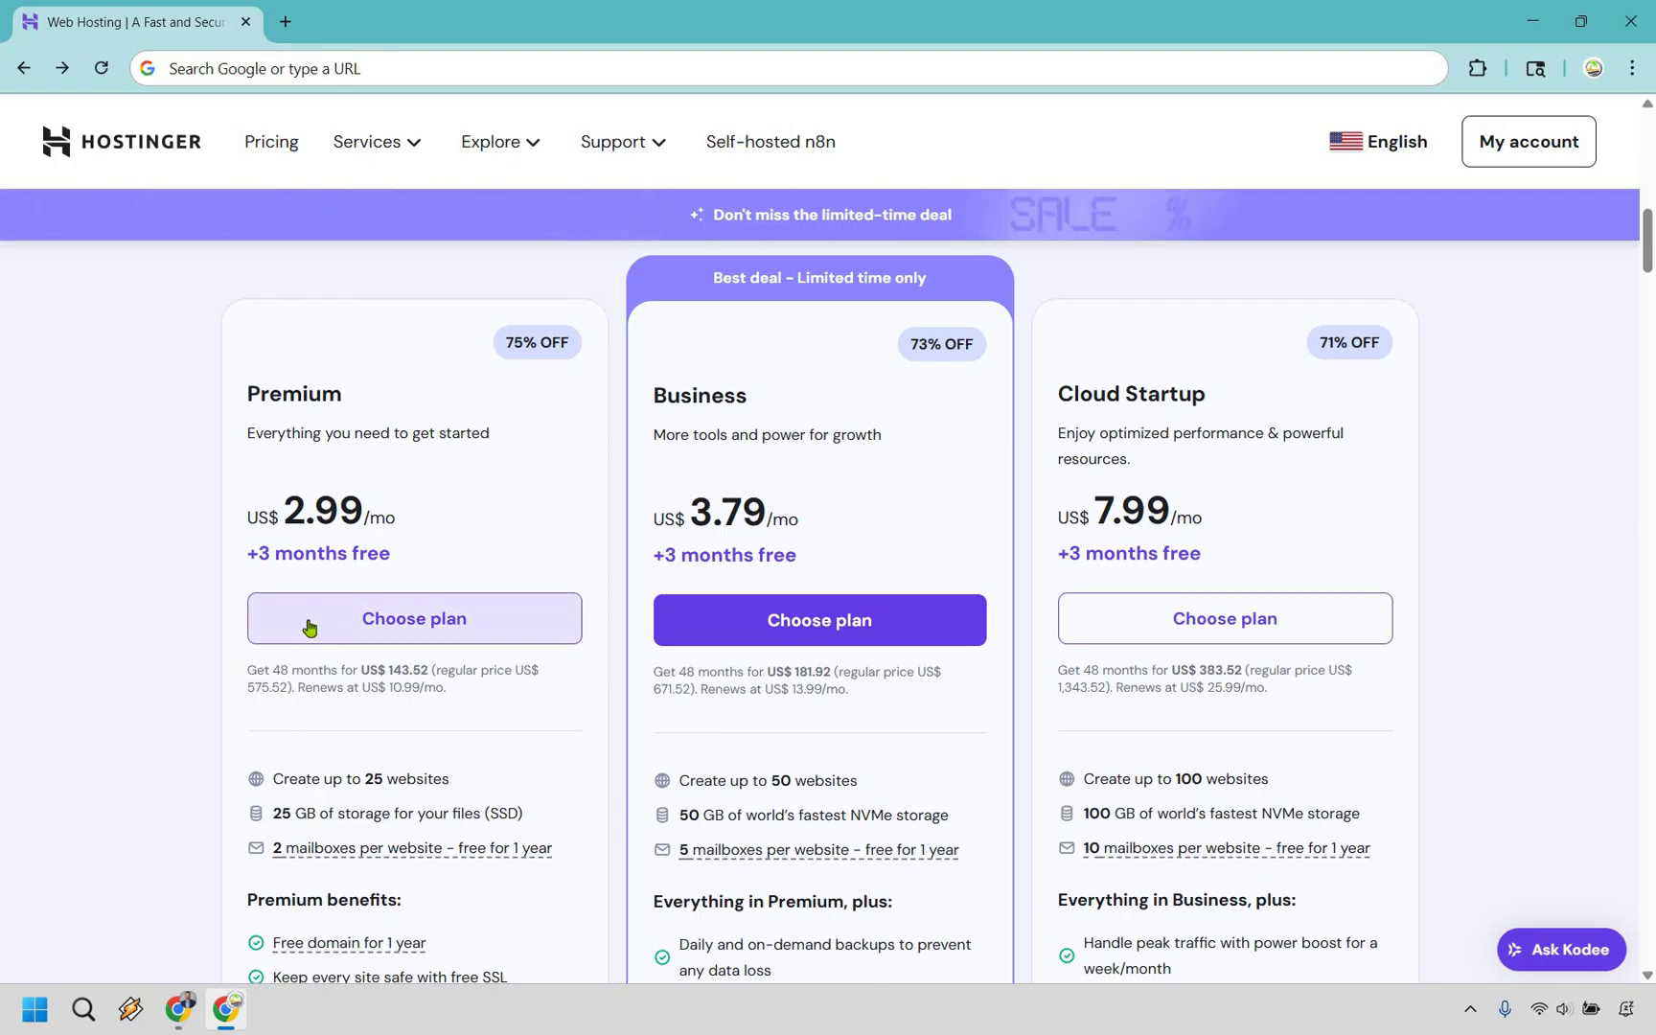
pyautogui.click(853, 620)
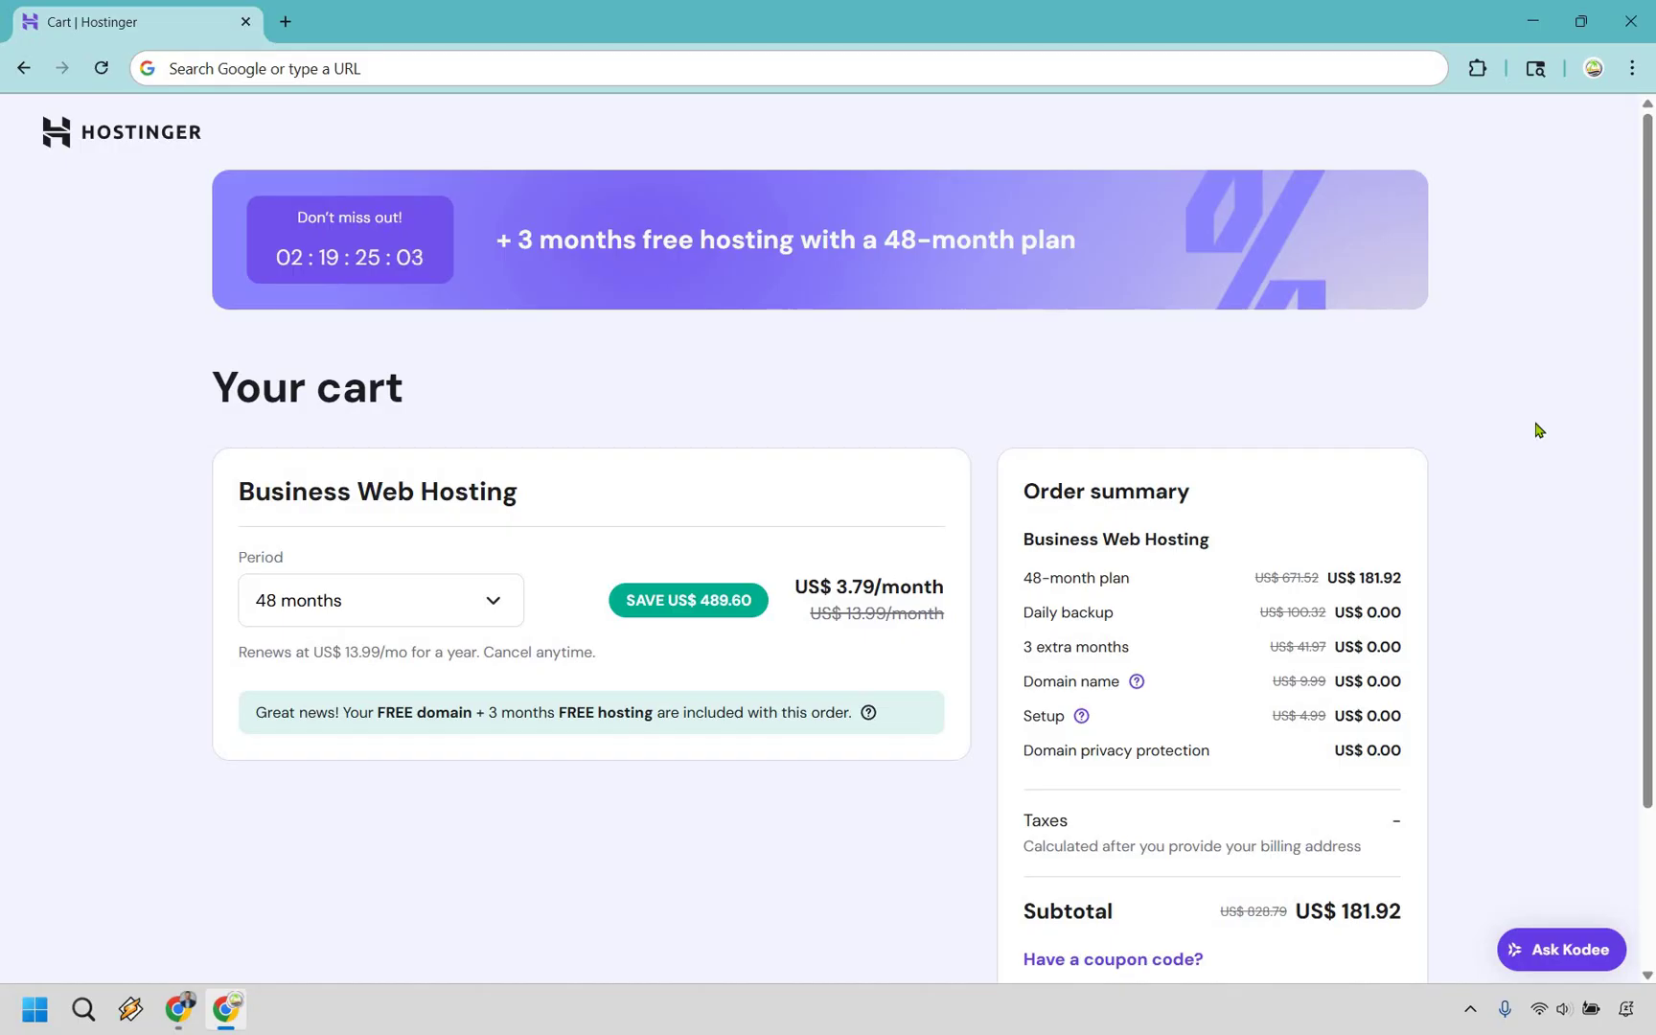
pyautogui.scroll(-2, 1534, 429)
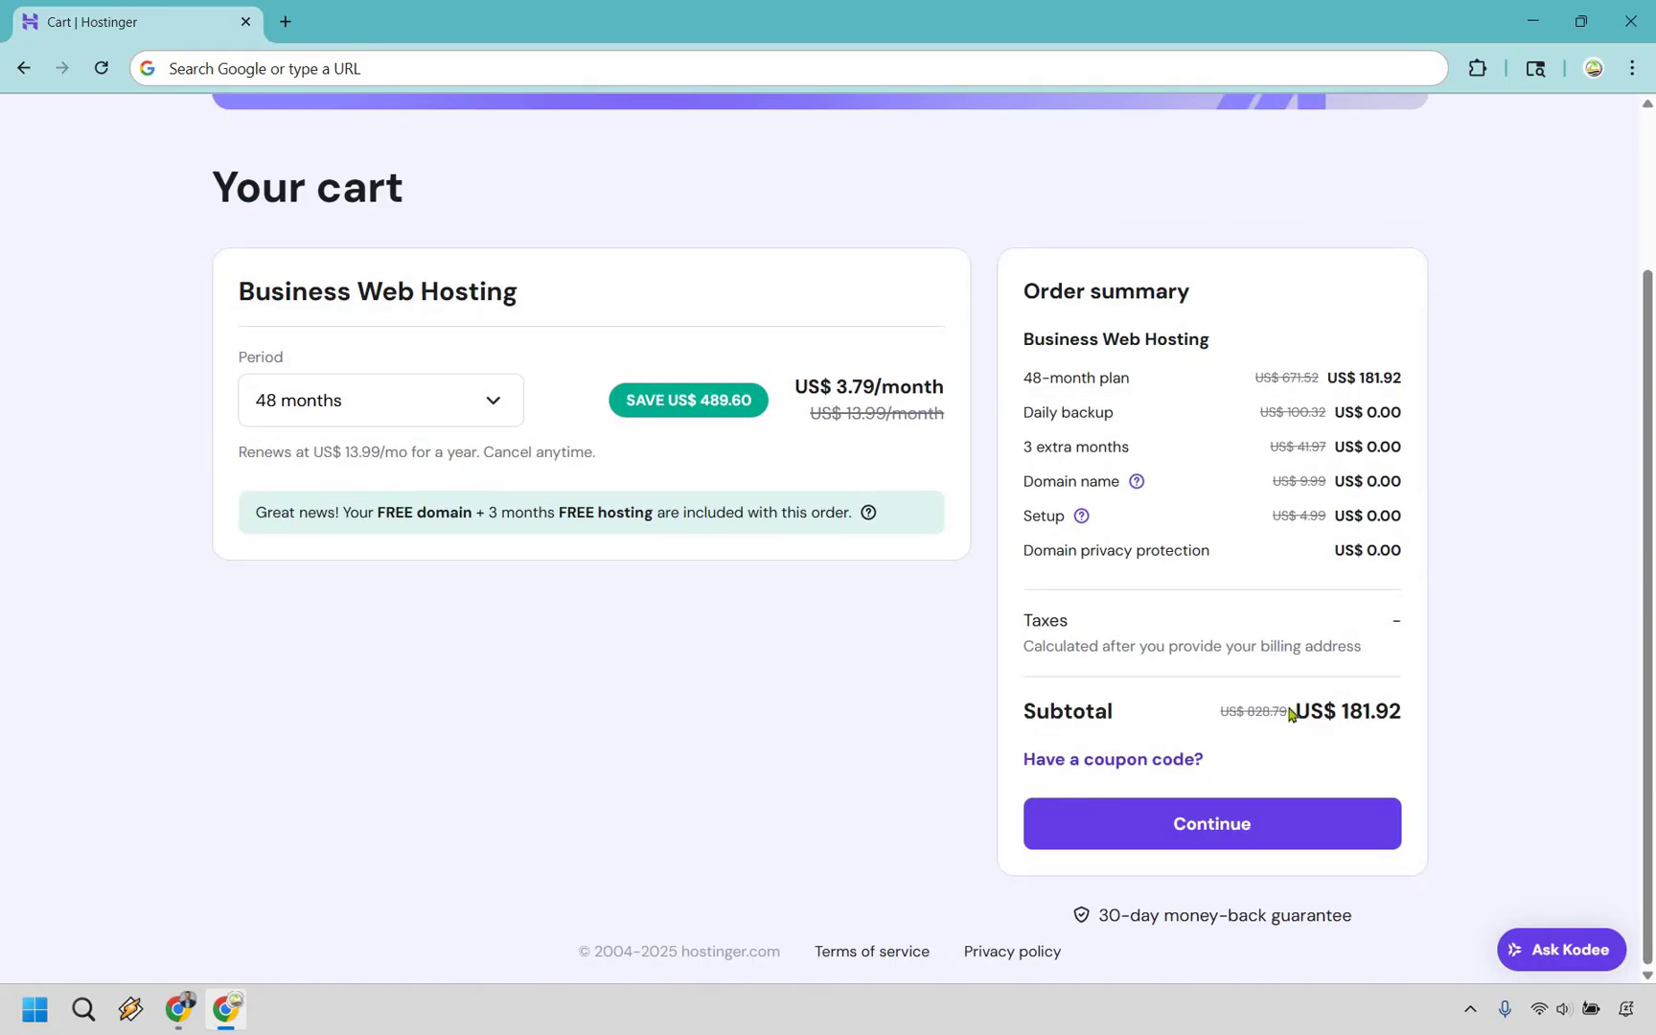
pyautogui.click(1112, 759)
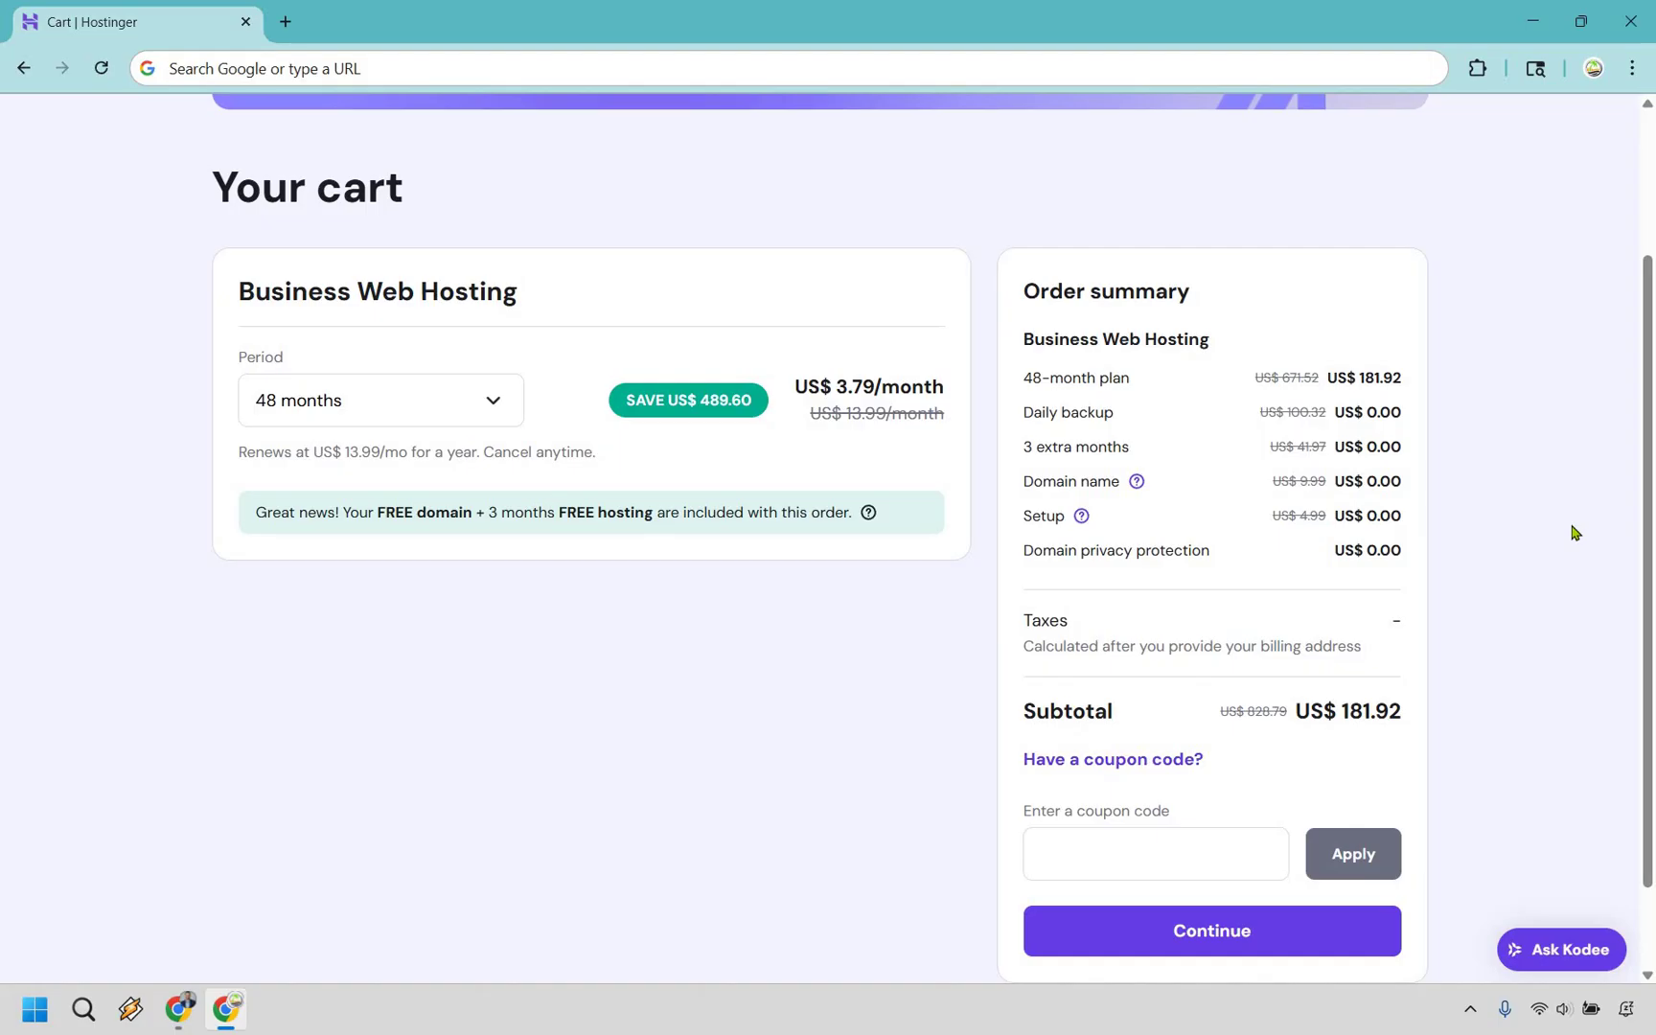
pyautogui.scroll(-1, 1571, 532)
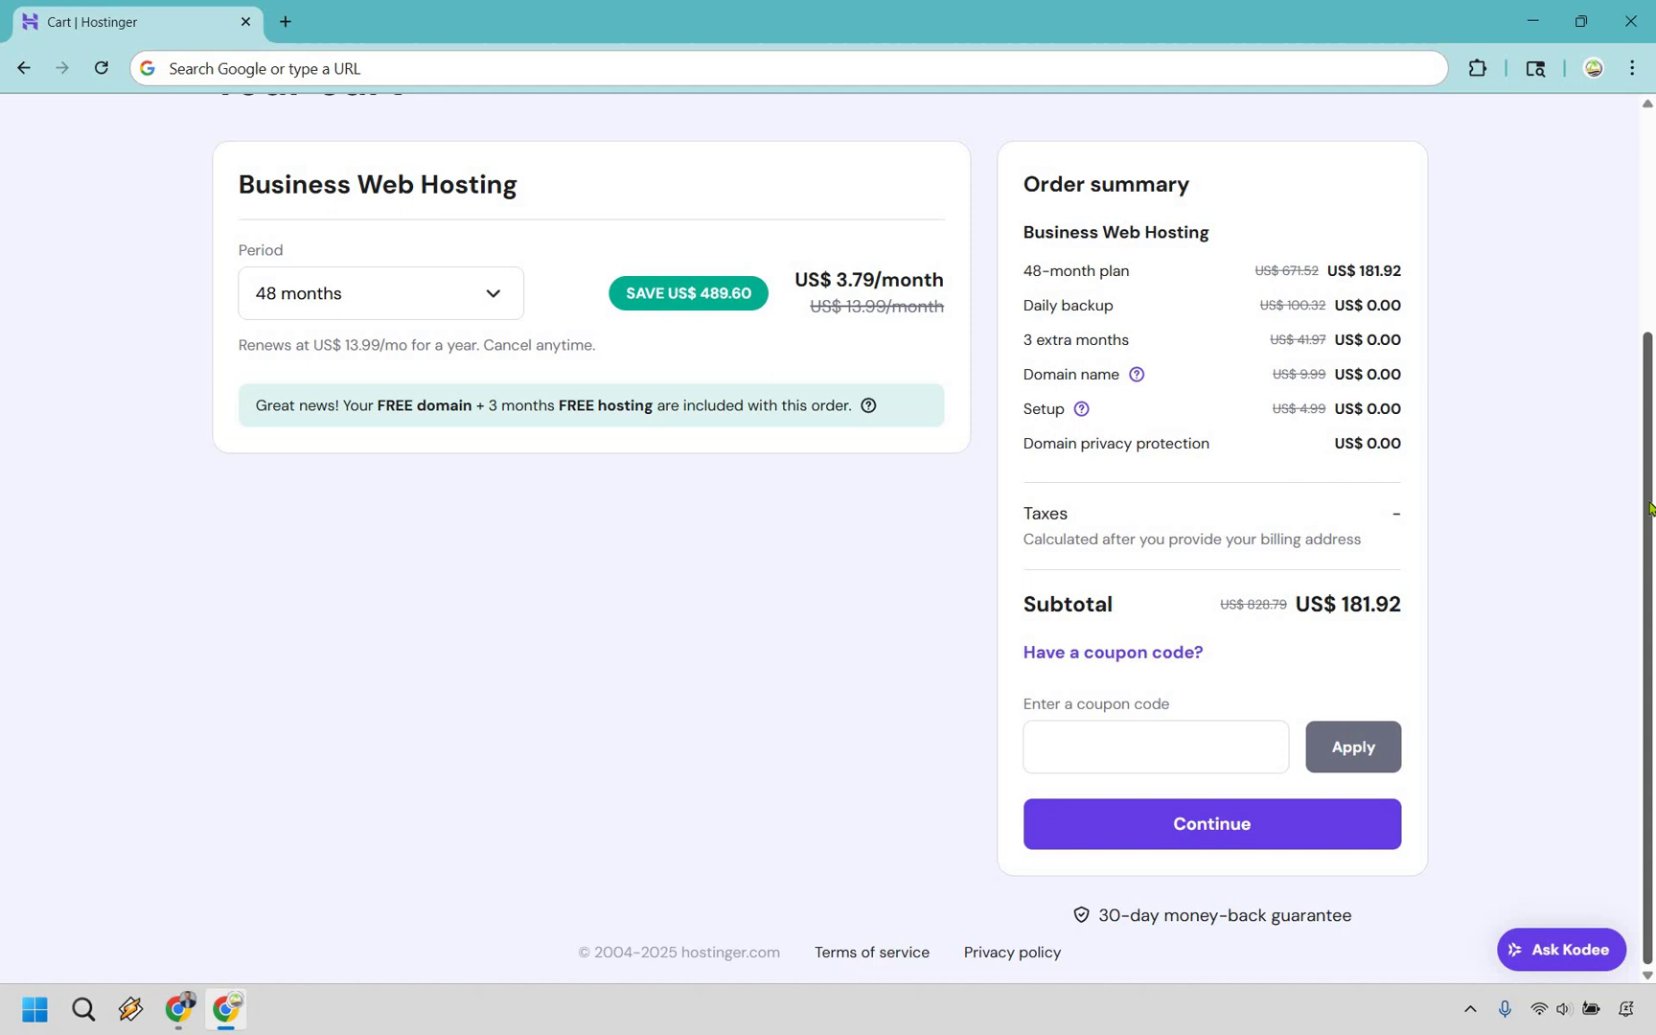
pyautogui.click(1113, 750)
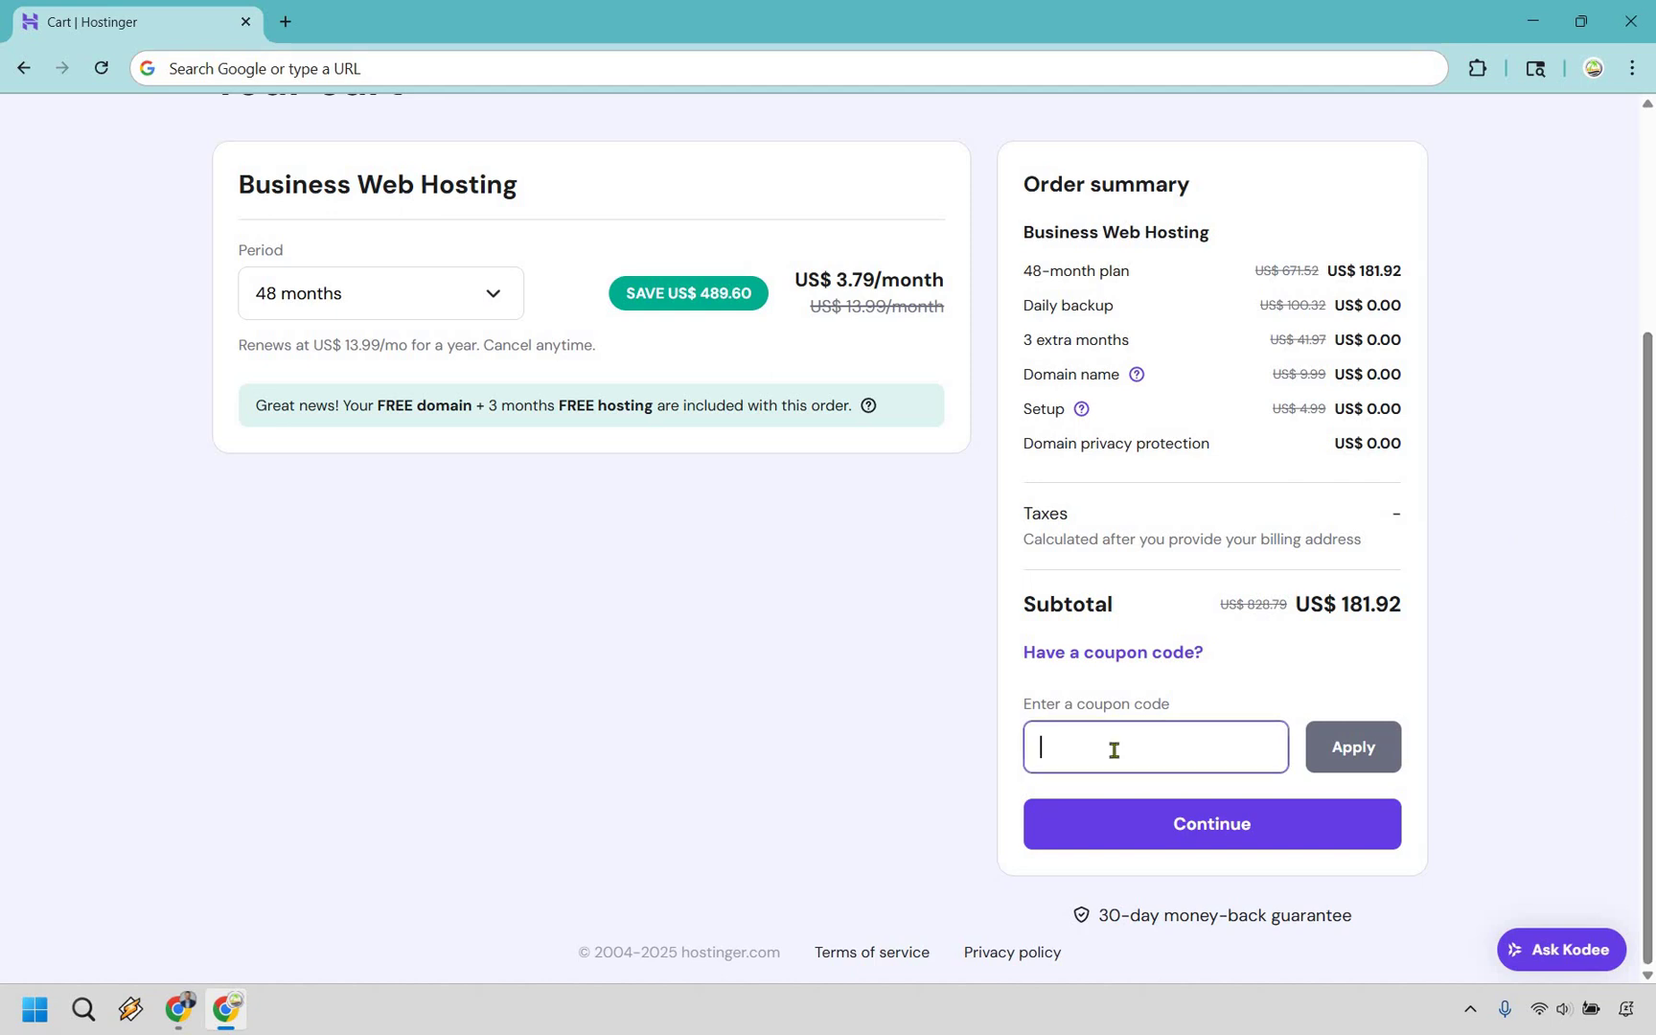
pyautogui.write('ISLAND')
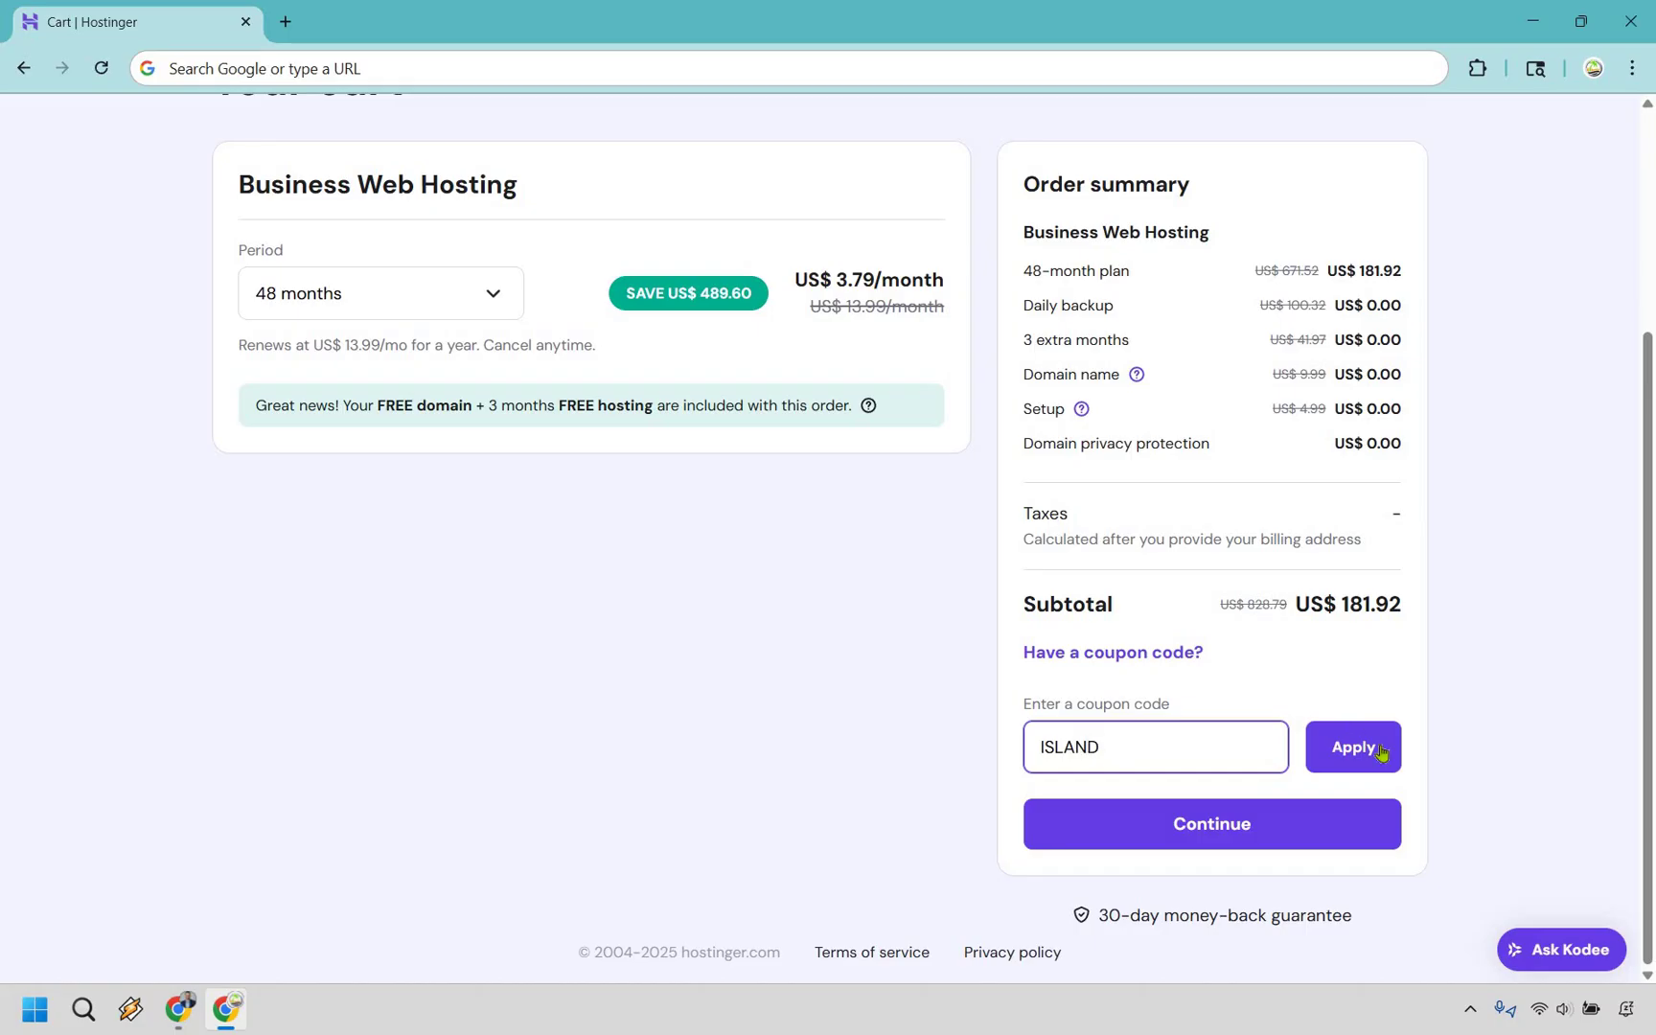
pyautogui.press('Return')
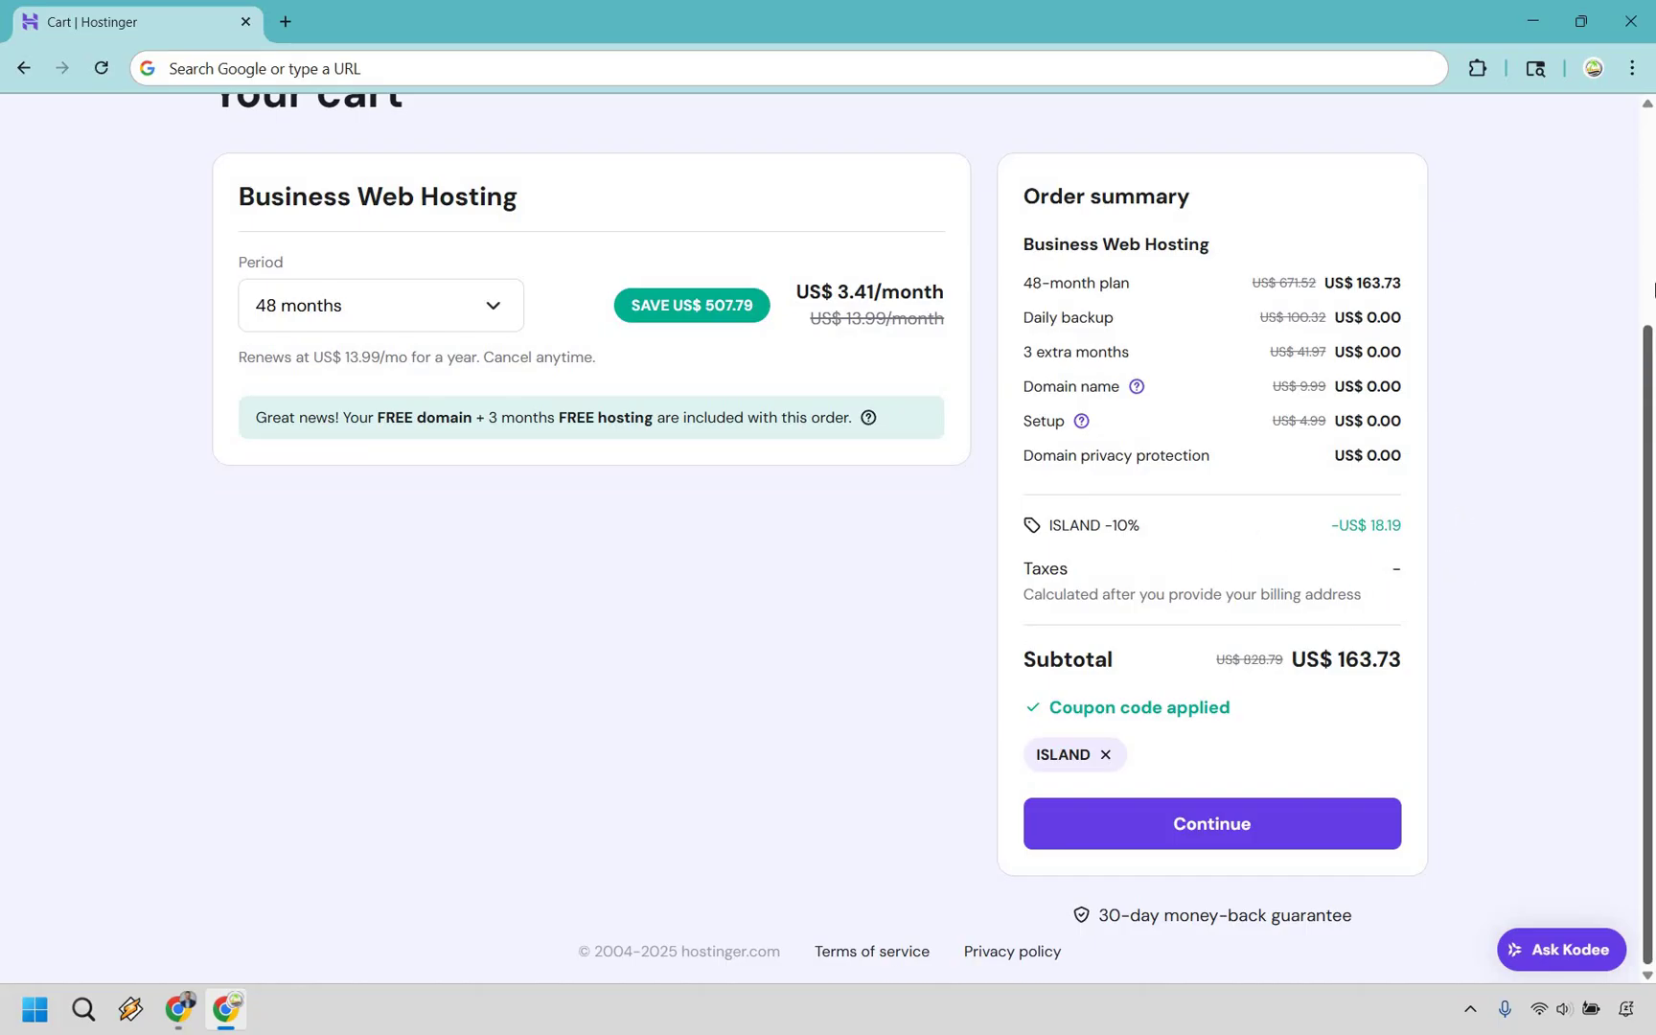
pyautogui.scroll(3, 1651, 289)
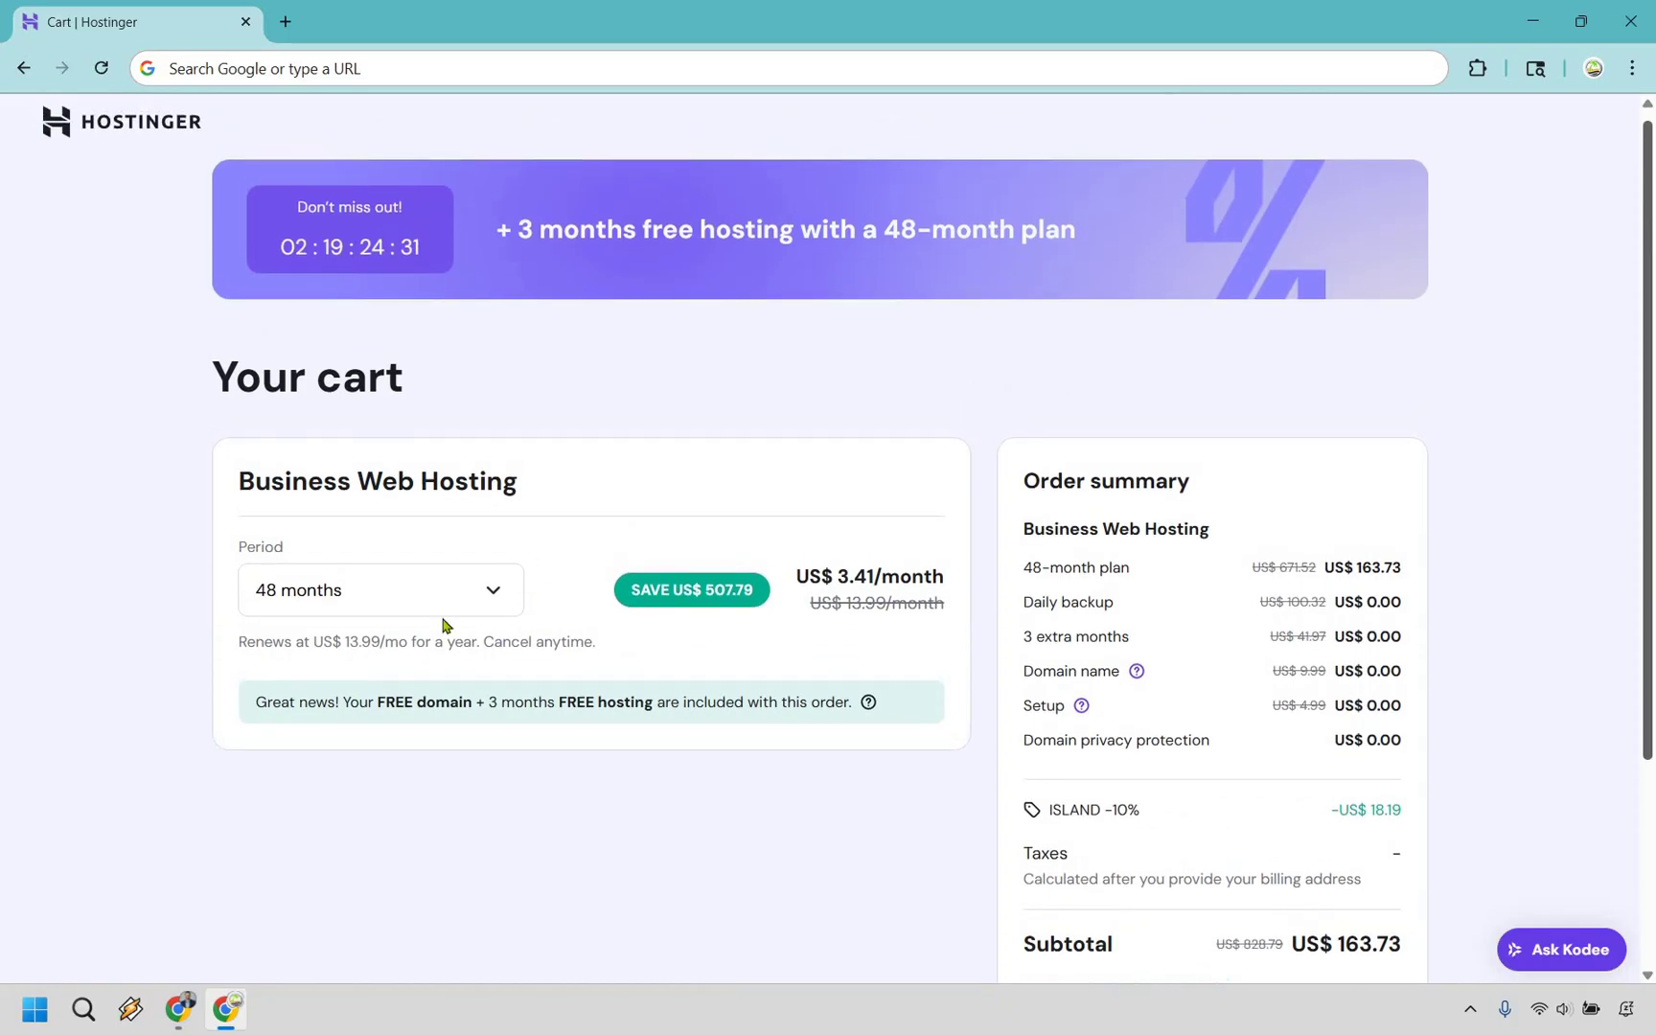
pyautogui.click(380, 590)
pyautogui.click(102, 601)
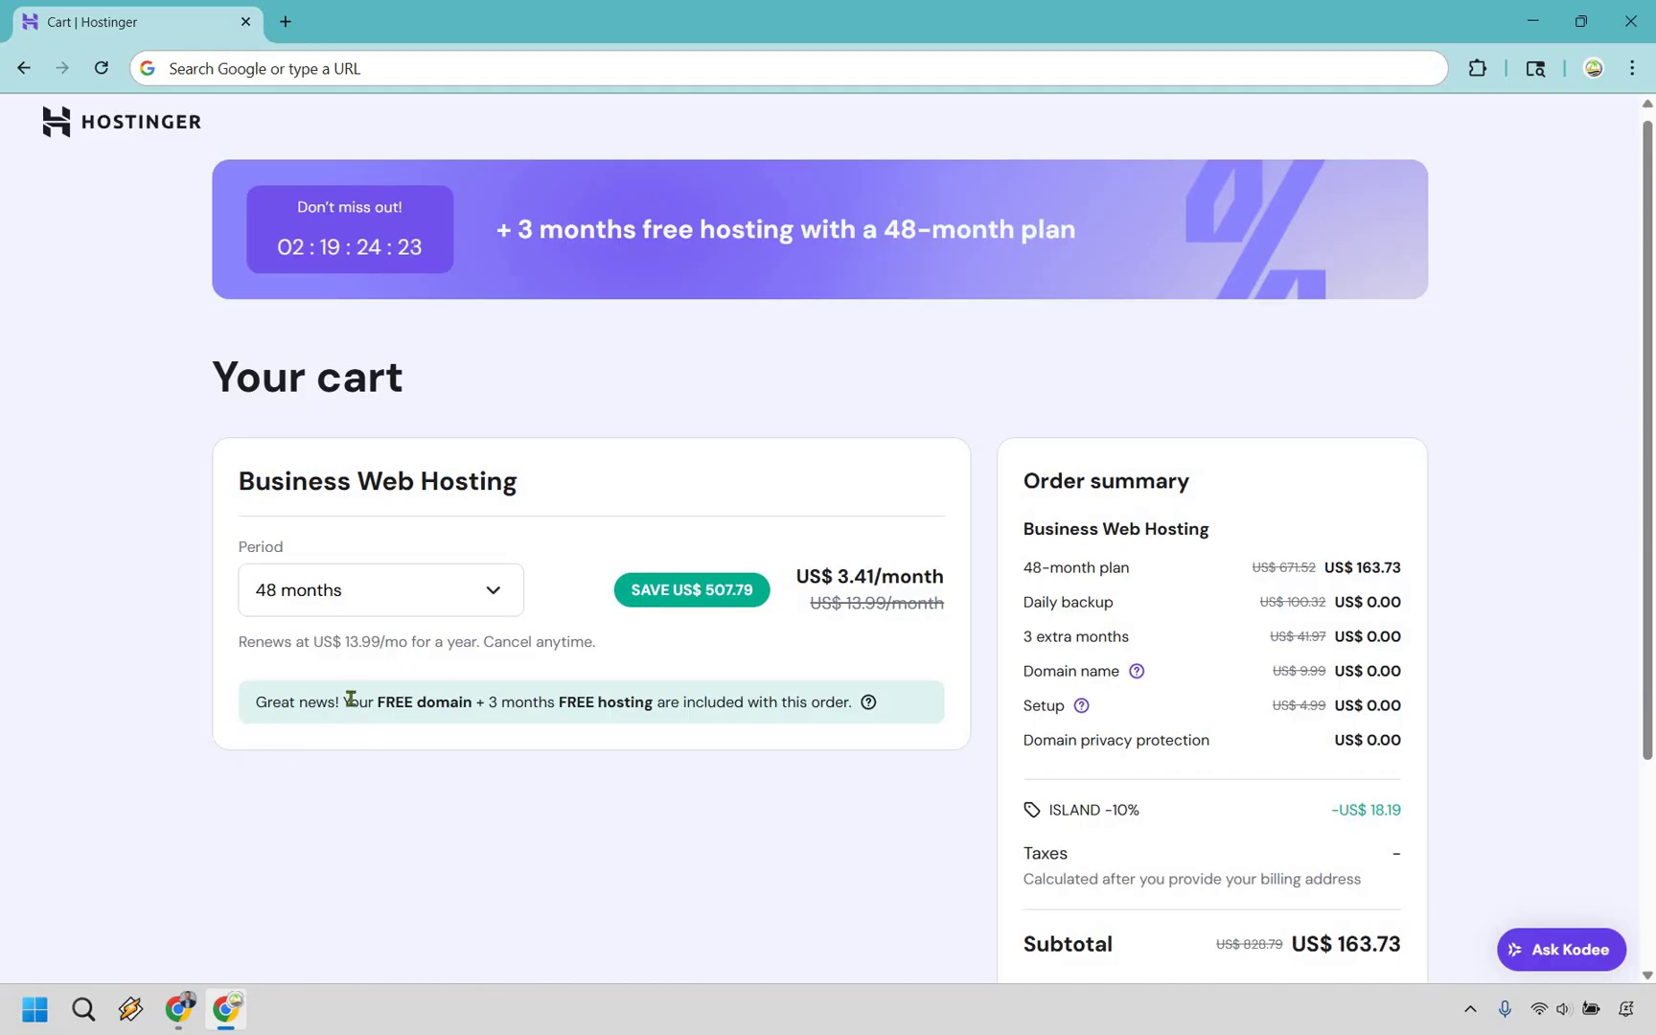
pyautogui.moveTo(342, 702); pyautogui.dragTo(472, 702)
pyautogui.click(490, 697)
pyautogui.moveTo(489, 703); pyautogui.dragTo(613, 746)
pyautogui.click(245, 643)
pyautogui.moveTo(245, 645); pyautogui.dragTo(399, 644)
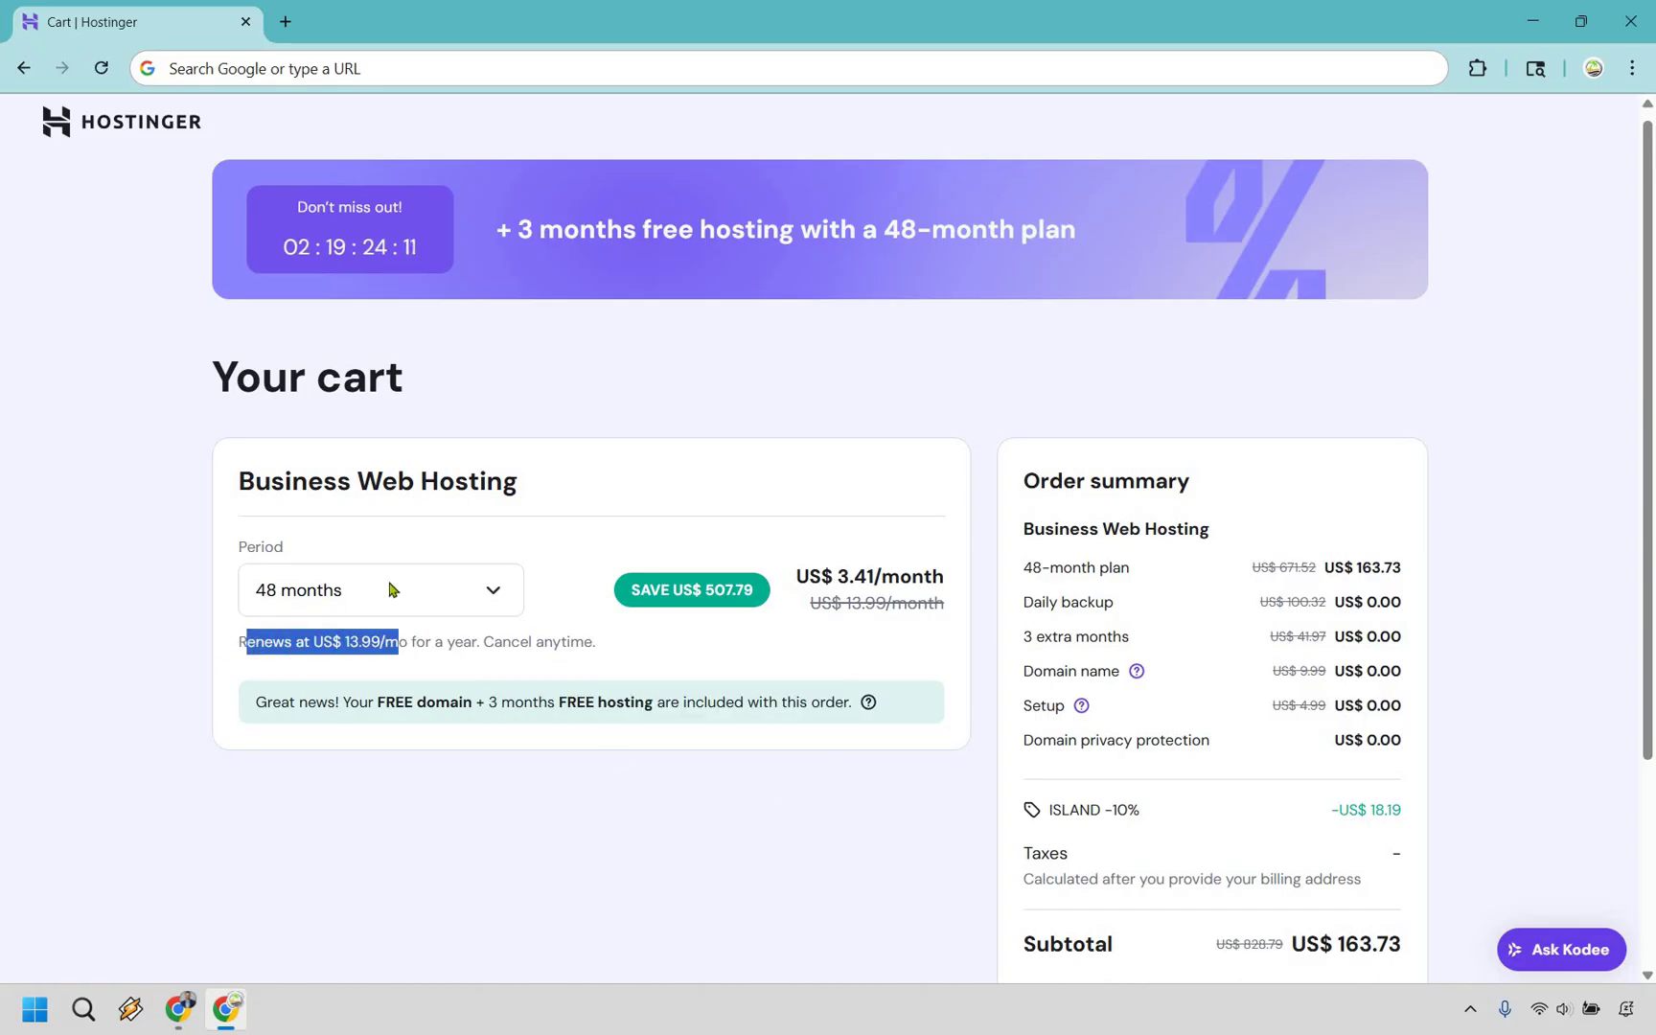
pyautogui.click(99, 621)
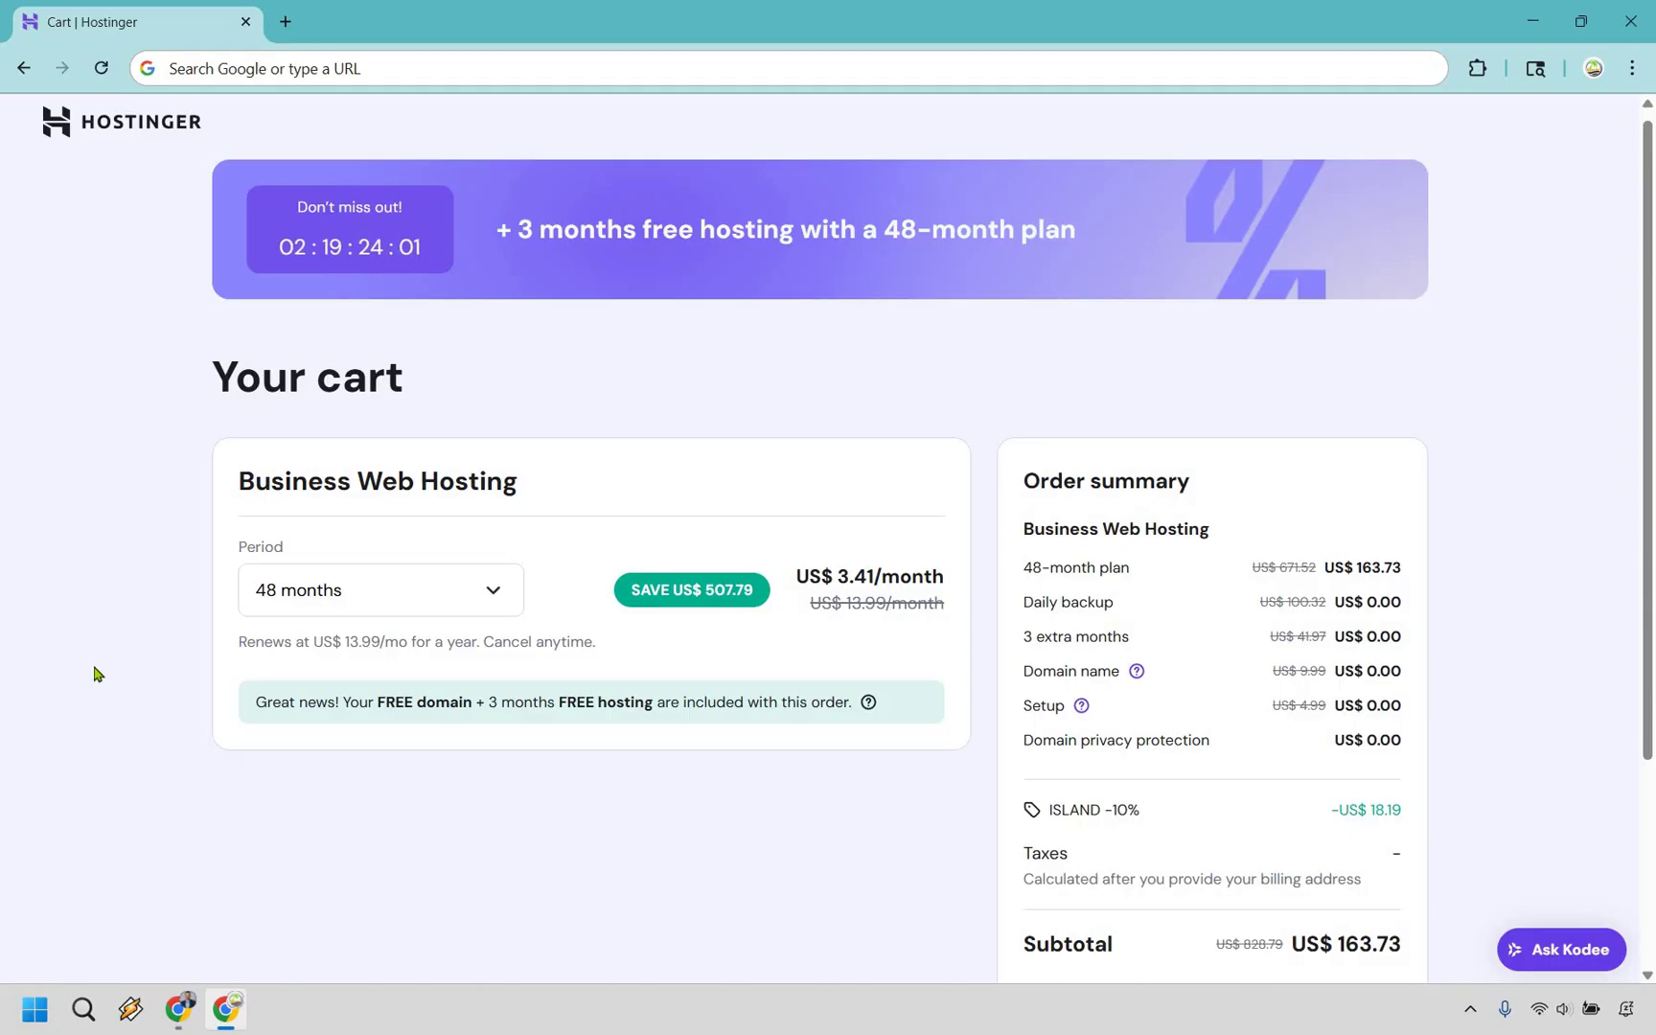
# - Switch the plan period to 24 months and review the free domain offer note
pyautogui.click(328, 584)
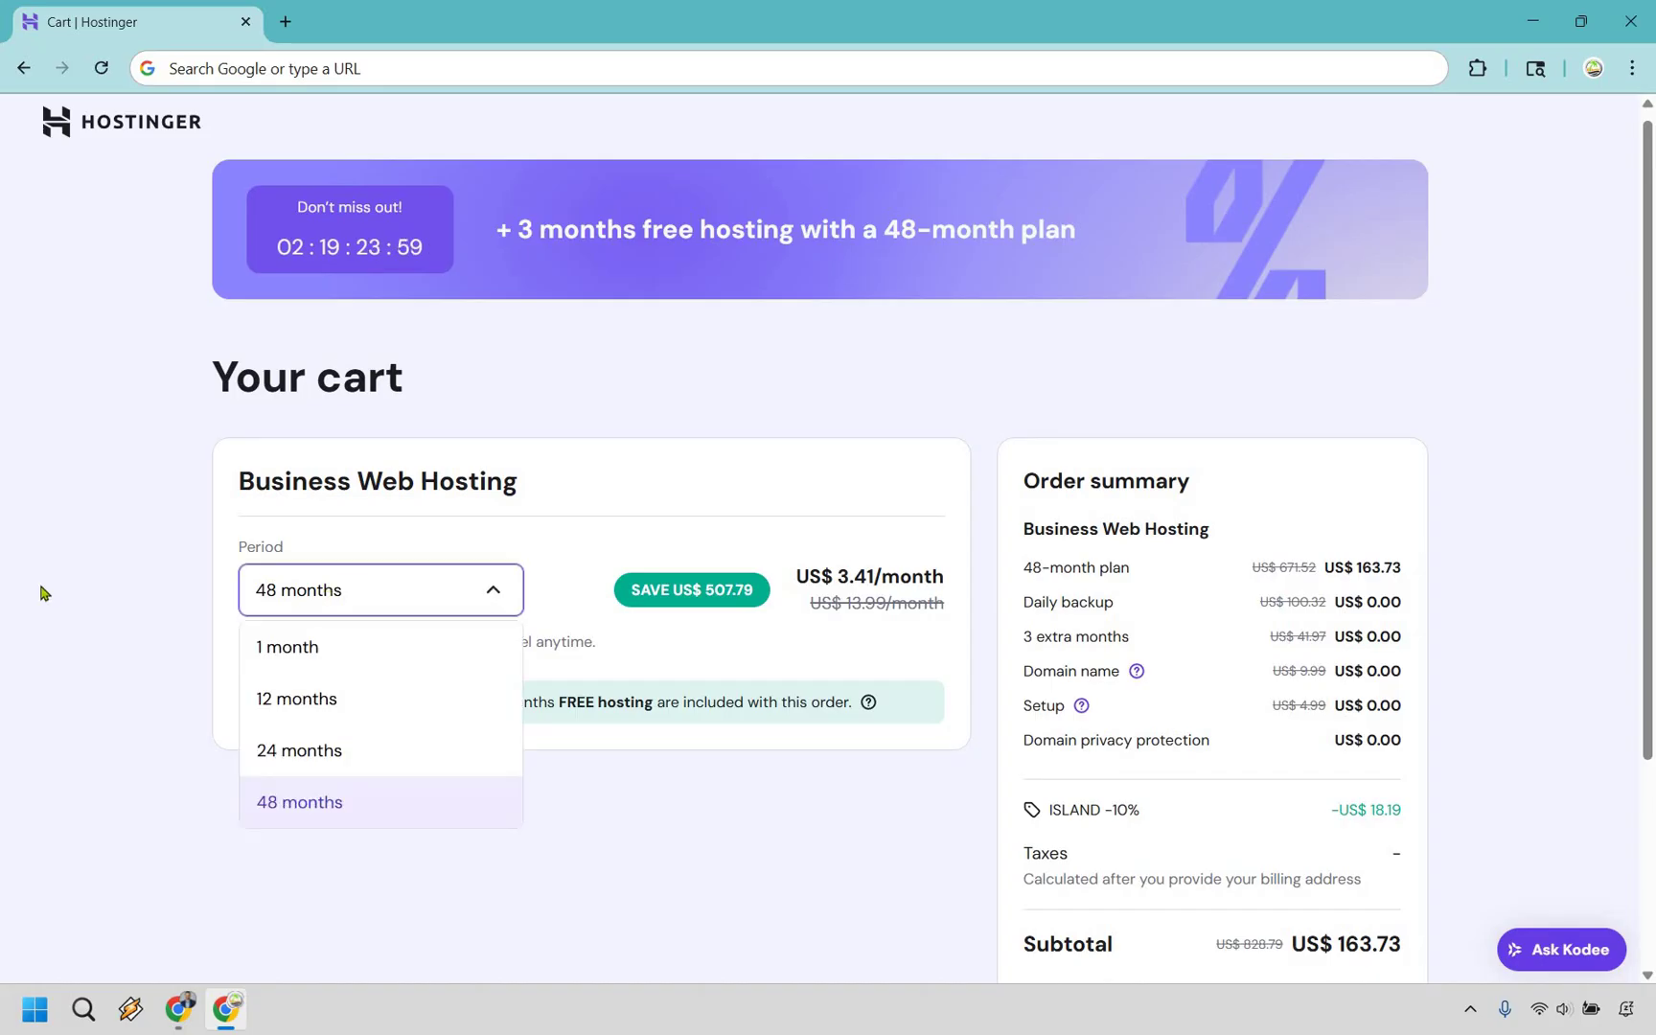
pyautogui.click(348, 583)
pyautogui.press('space')
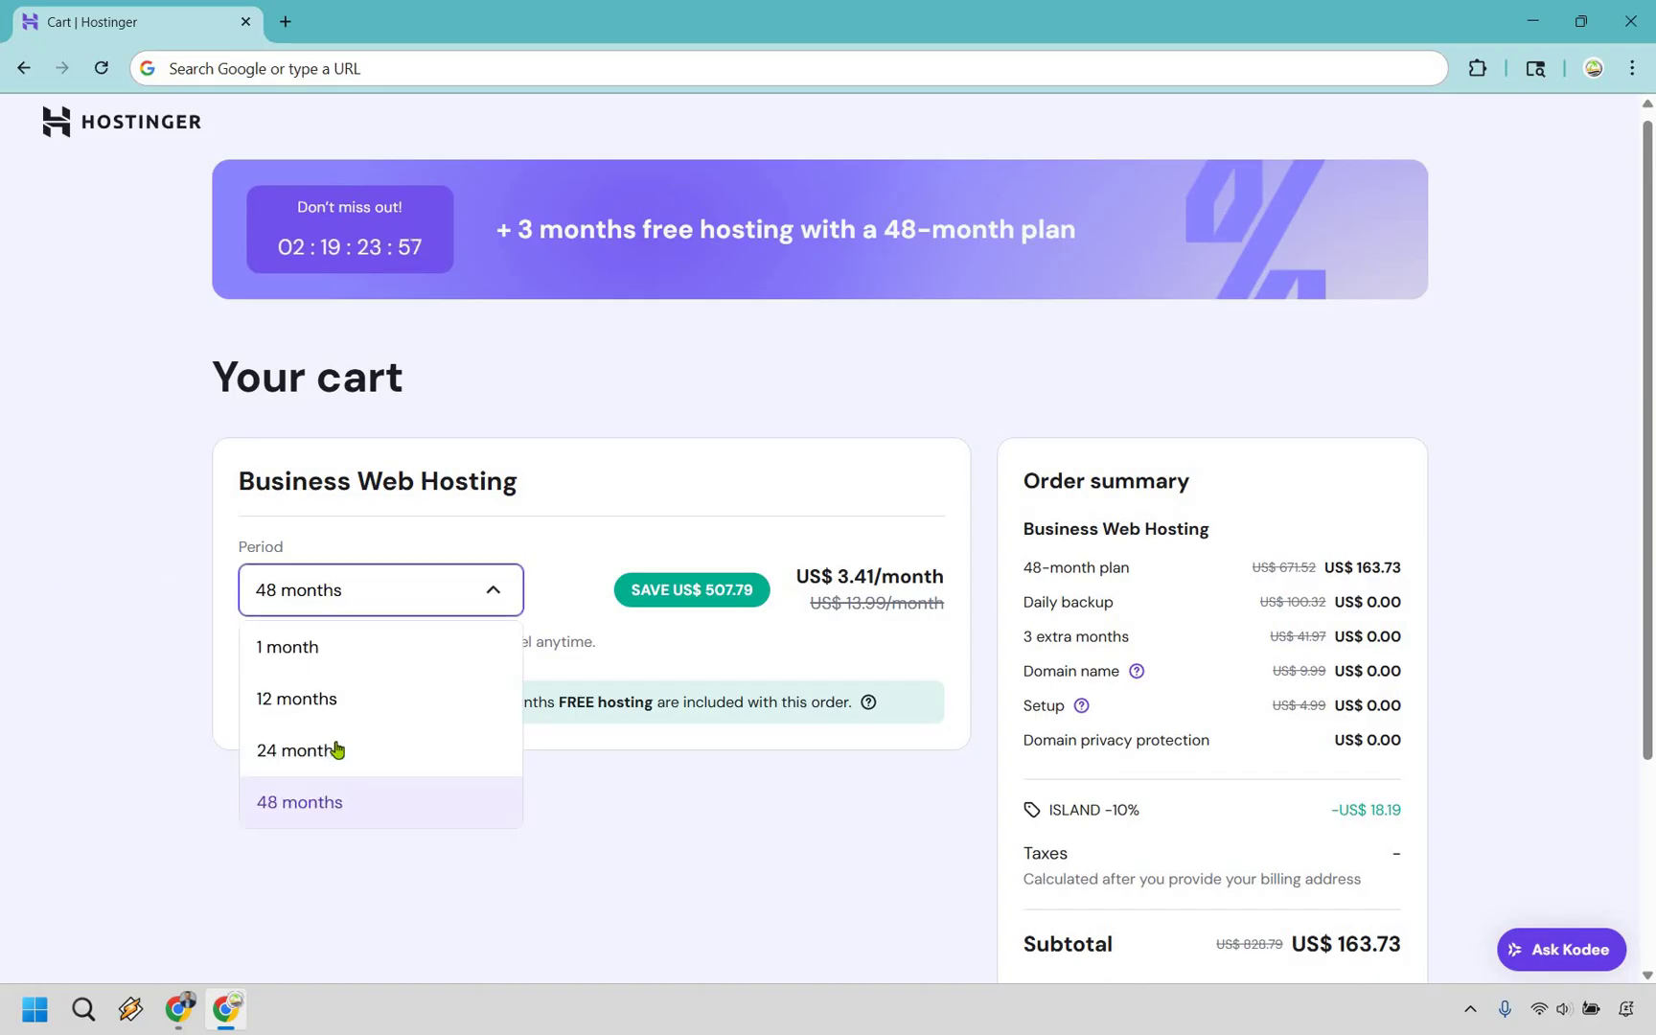
pyautogui.click(337, 754)
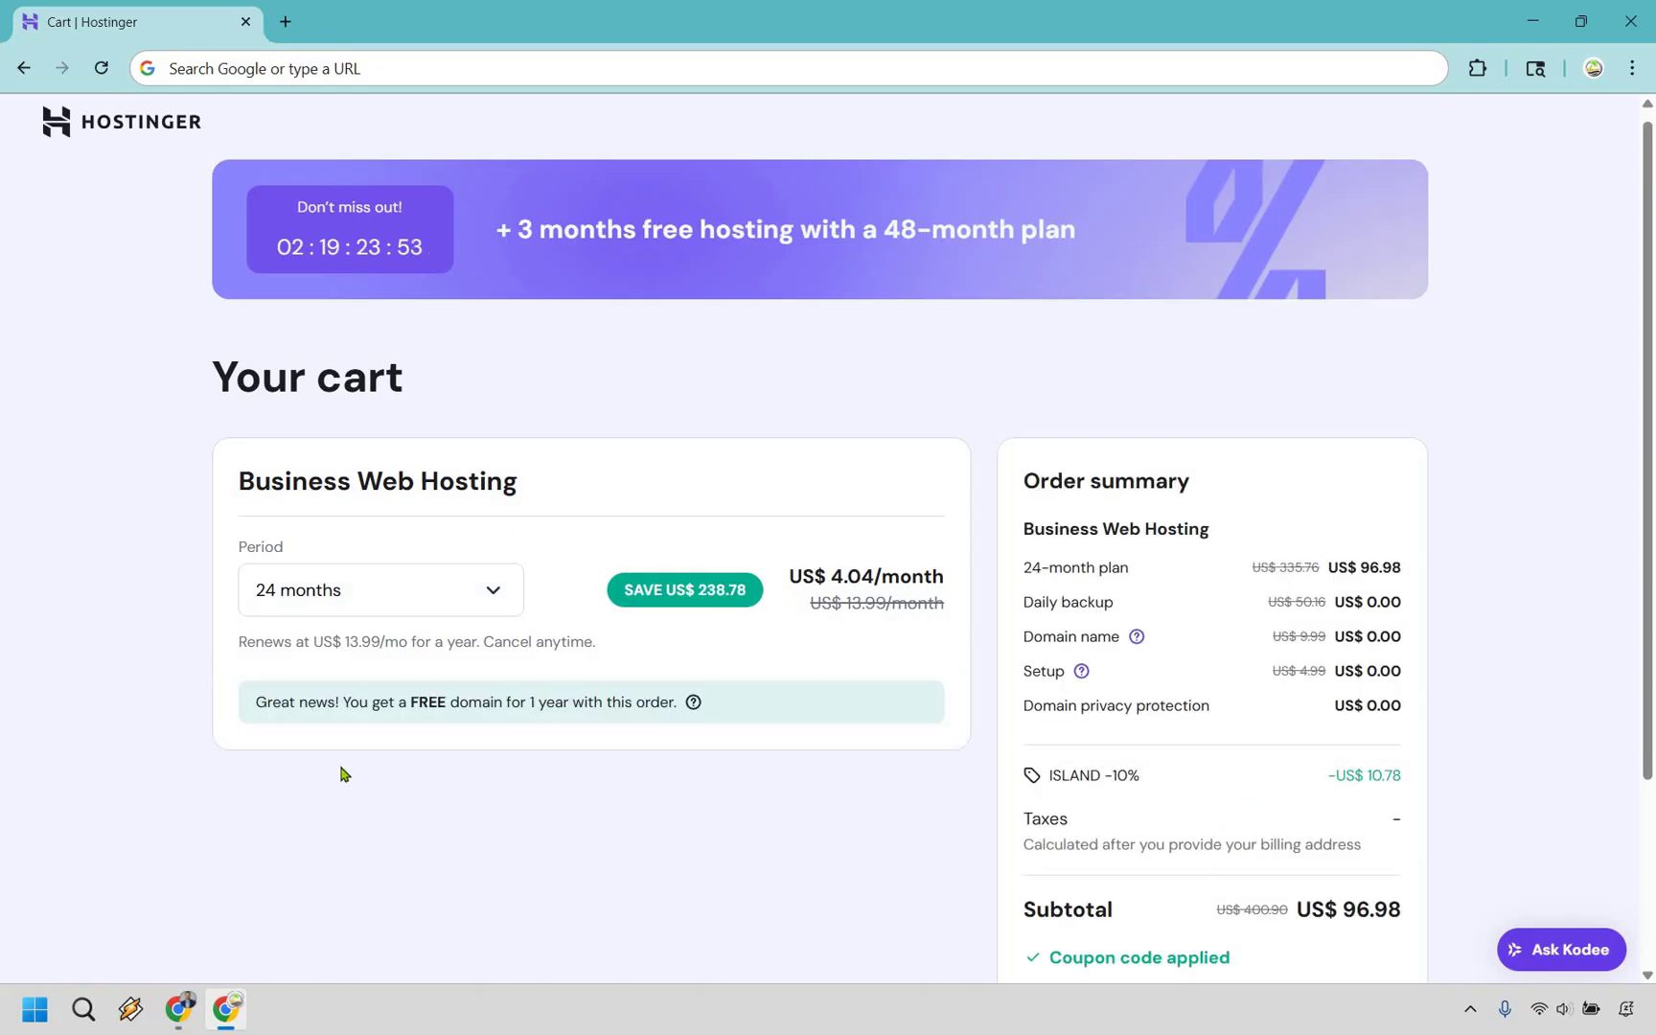
pyautogui.moveTo(449, 700); pyautogui.dragTo(673, 776)
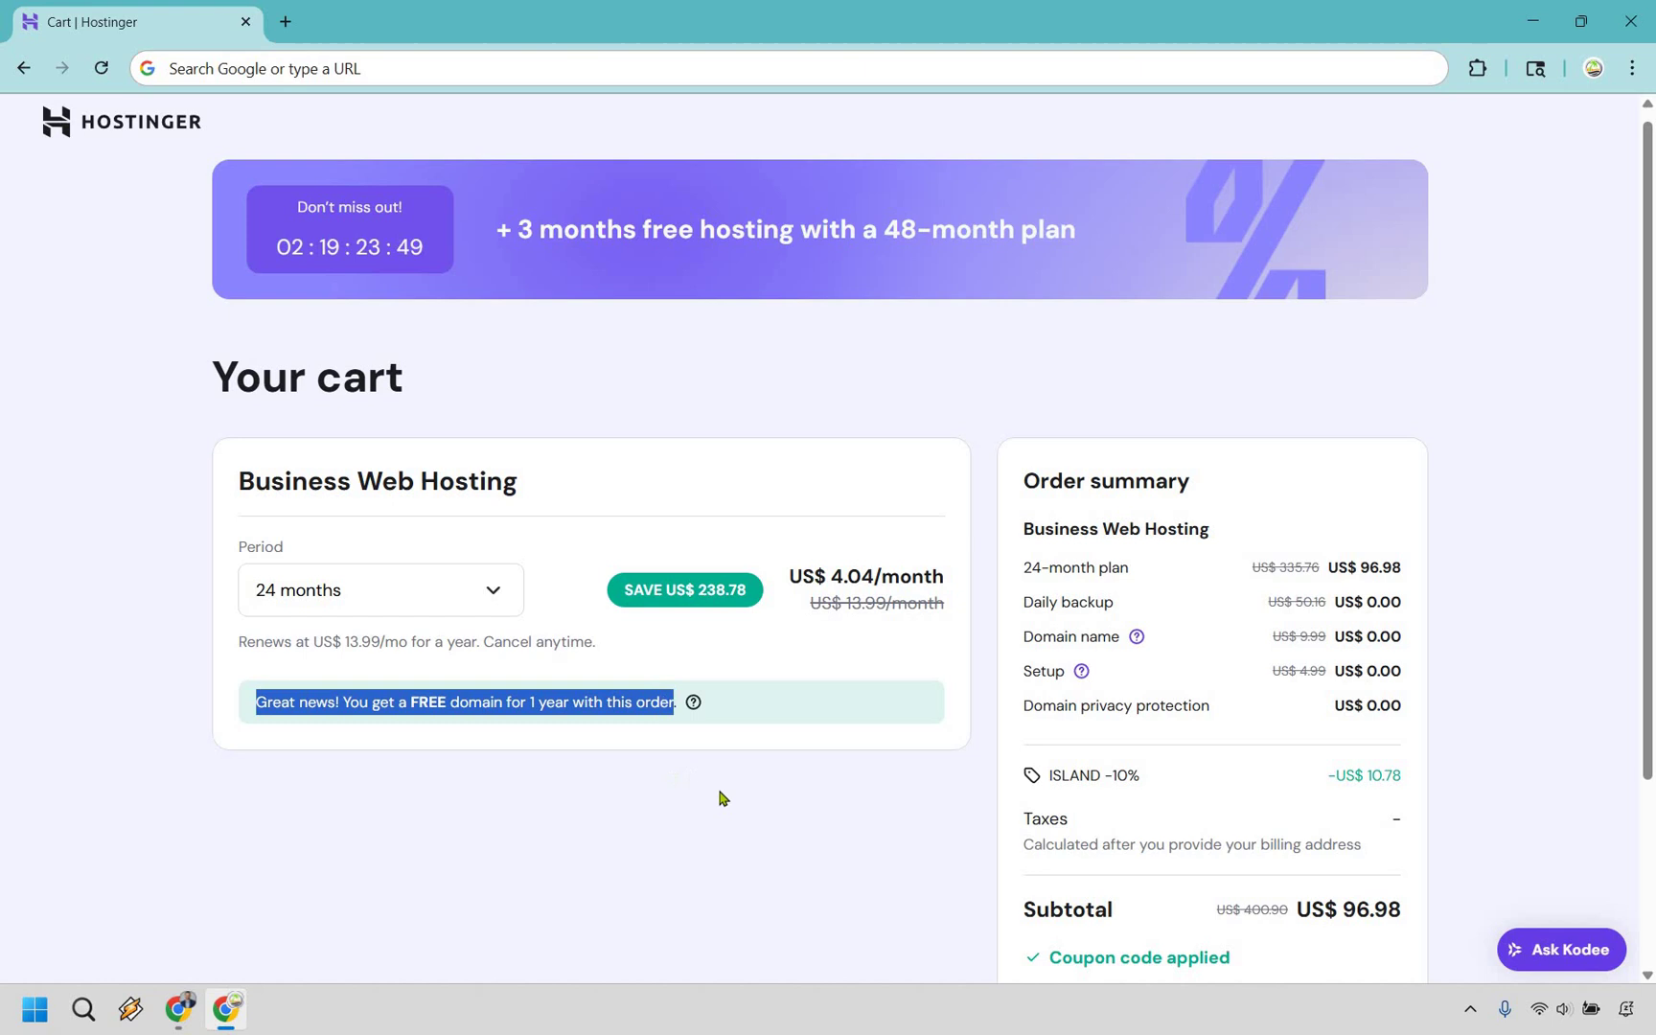
pyautogui.click(866, 681)
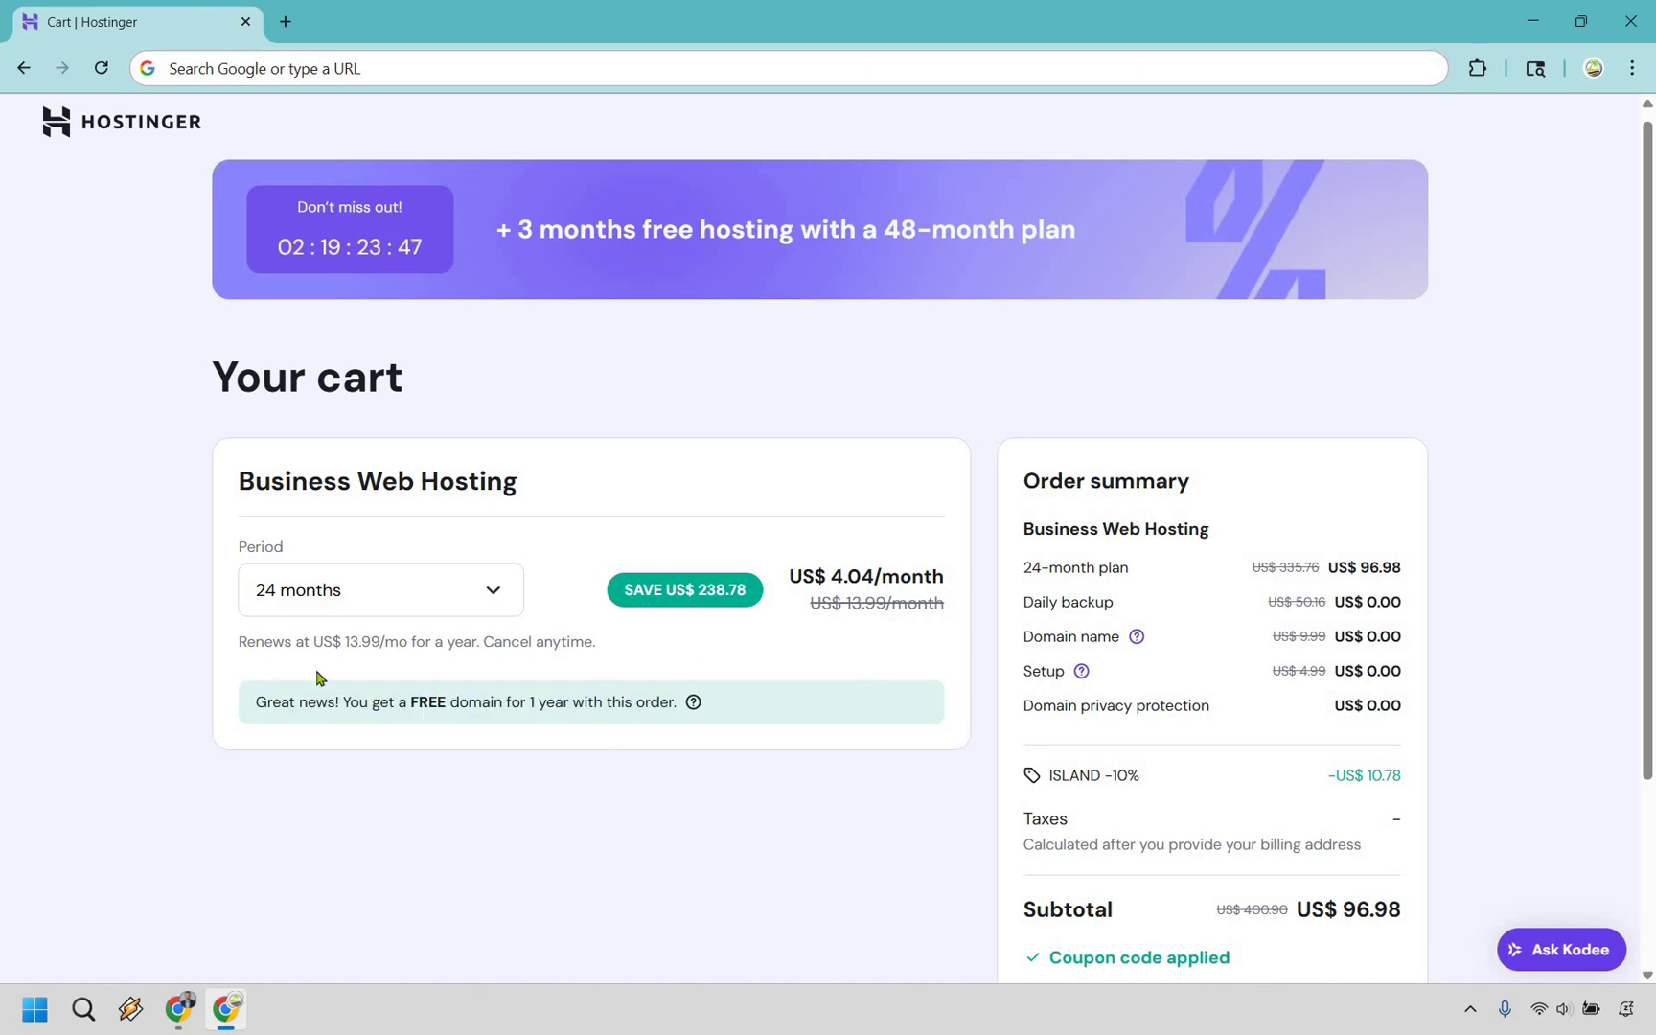
# - Try 12 months, then settle on 1 month for a US$ 18.98 subtotal
pyautogui.click(423, 588)
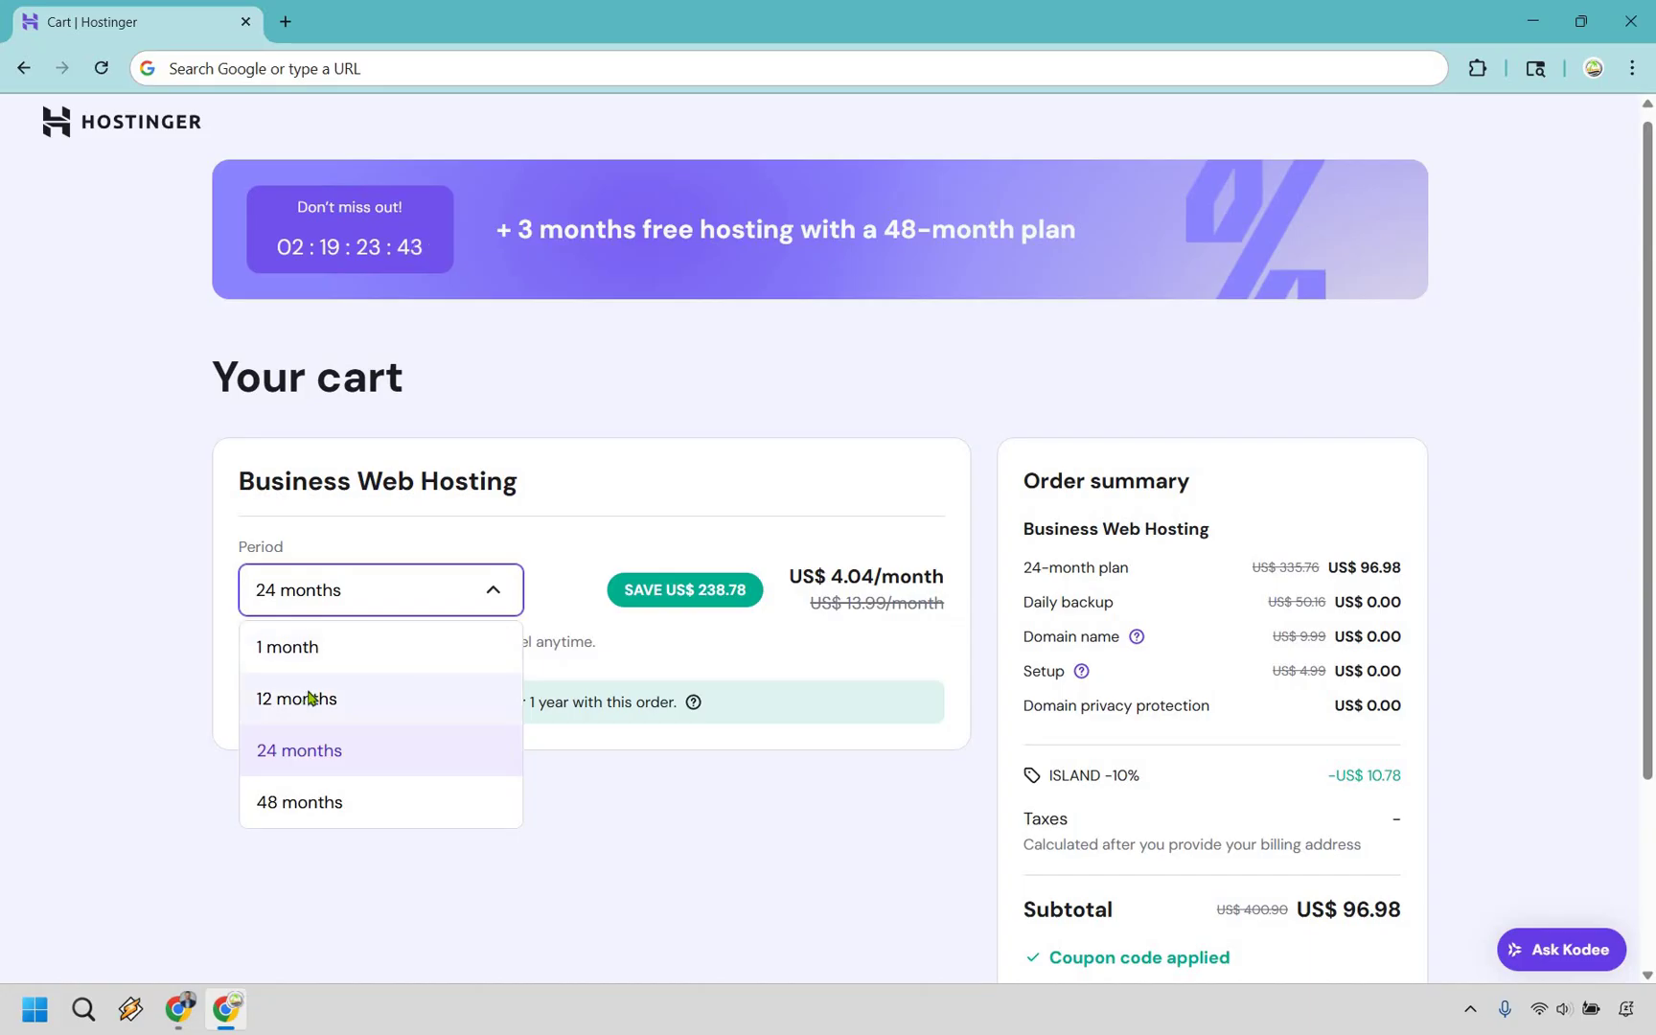
pyautogui.click(266, 821)
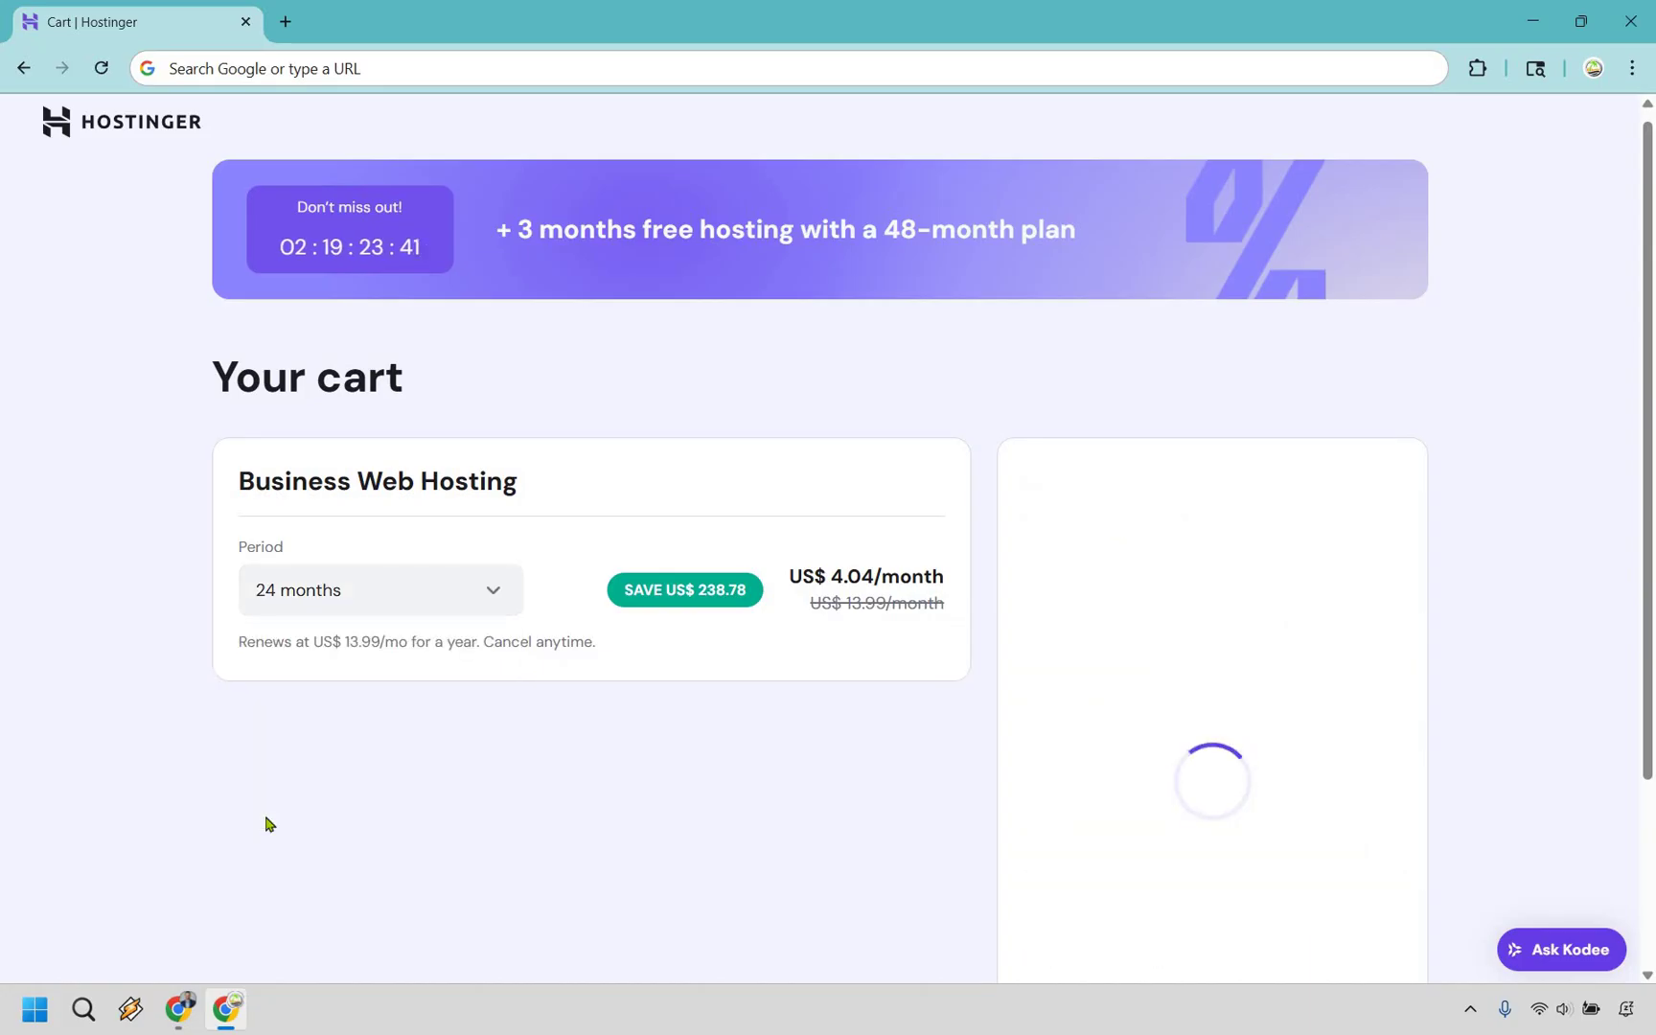
pyautogui.moveTo(247, 704); pyautogui.dragTo(671, 707)
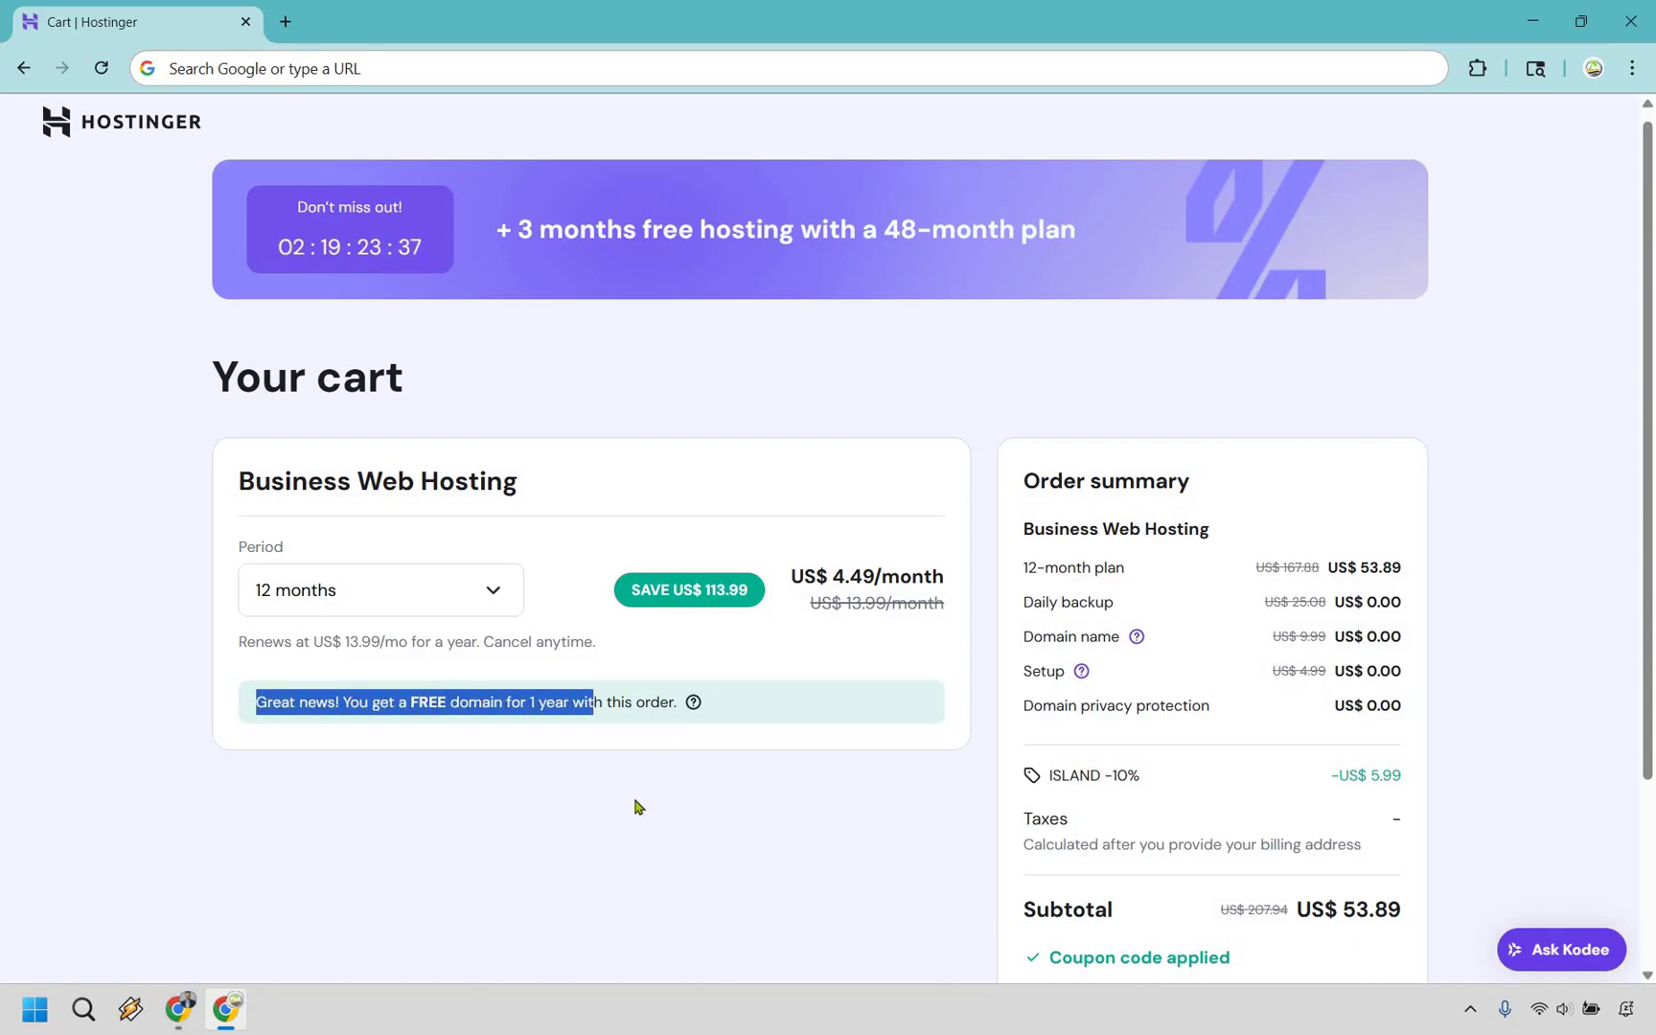
pyautogui.click(389, 580)
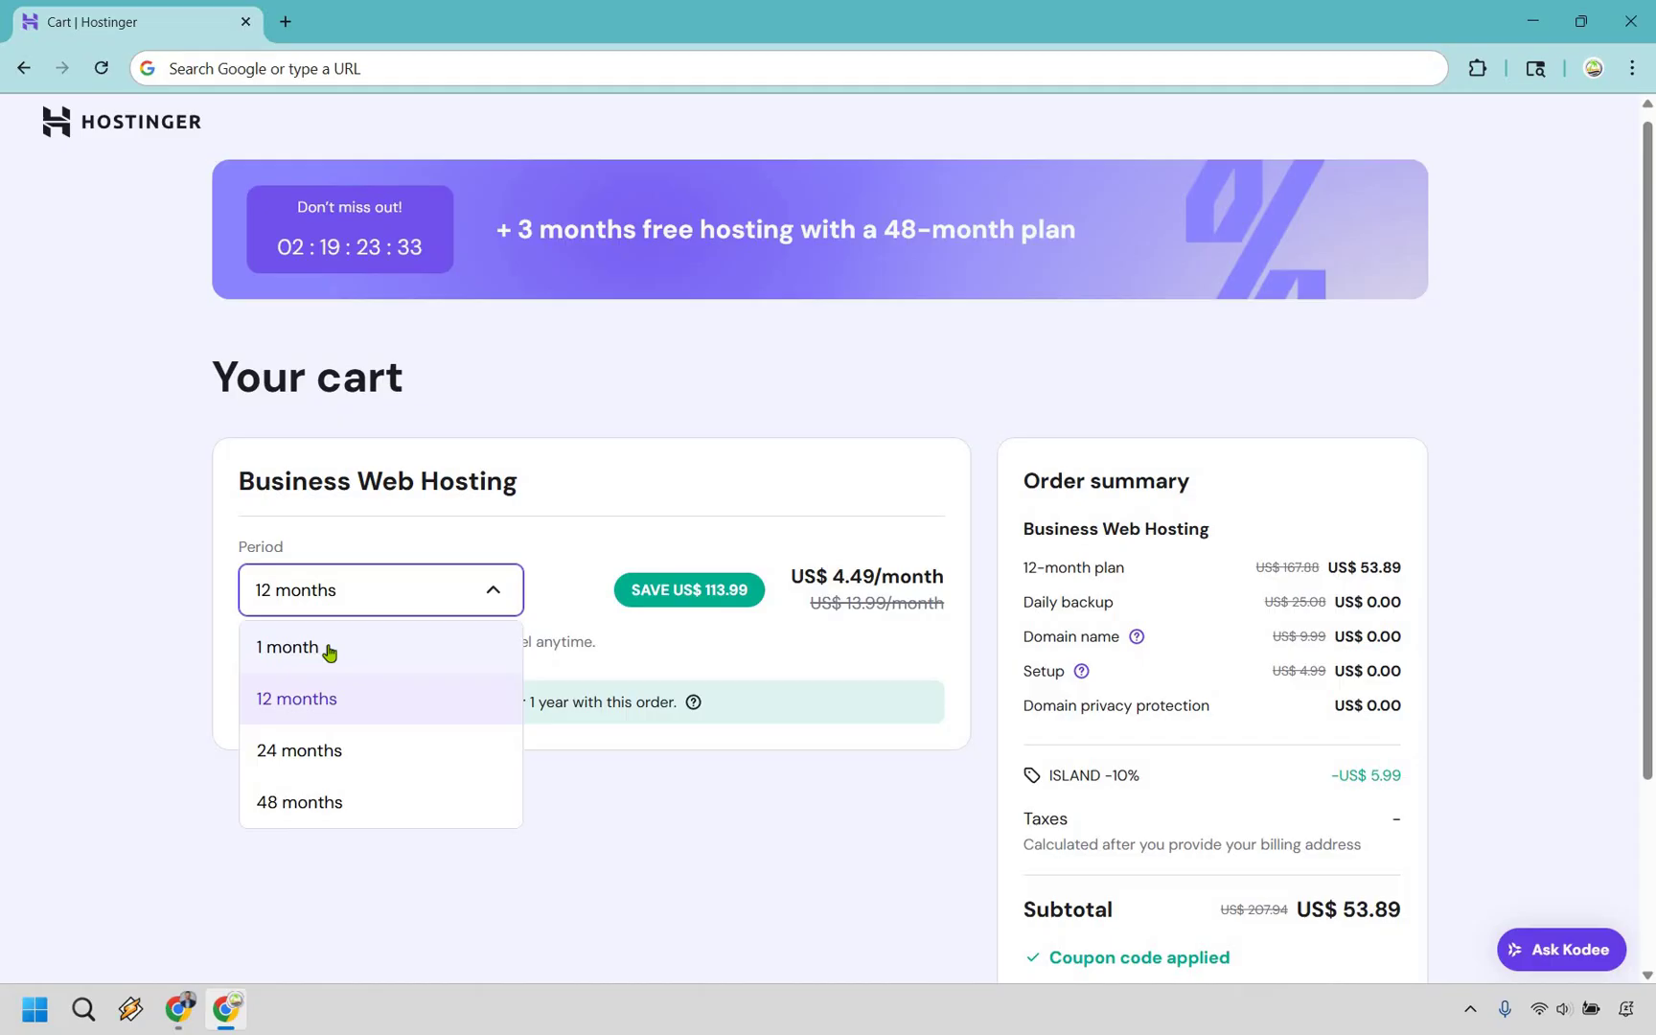
pyautogui.click(581, 843)
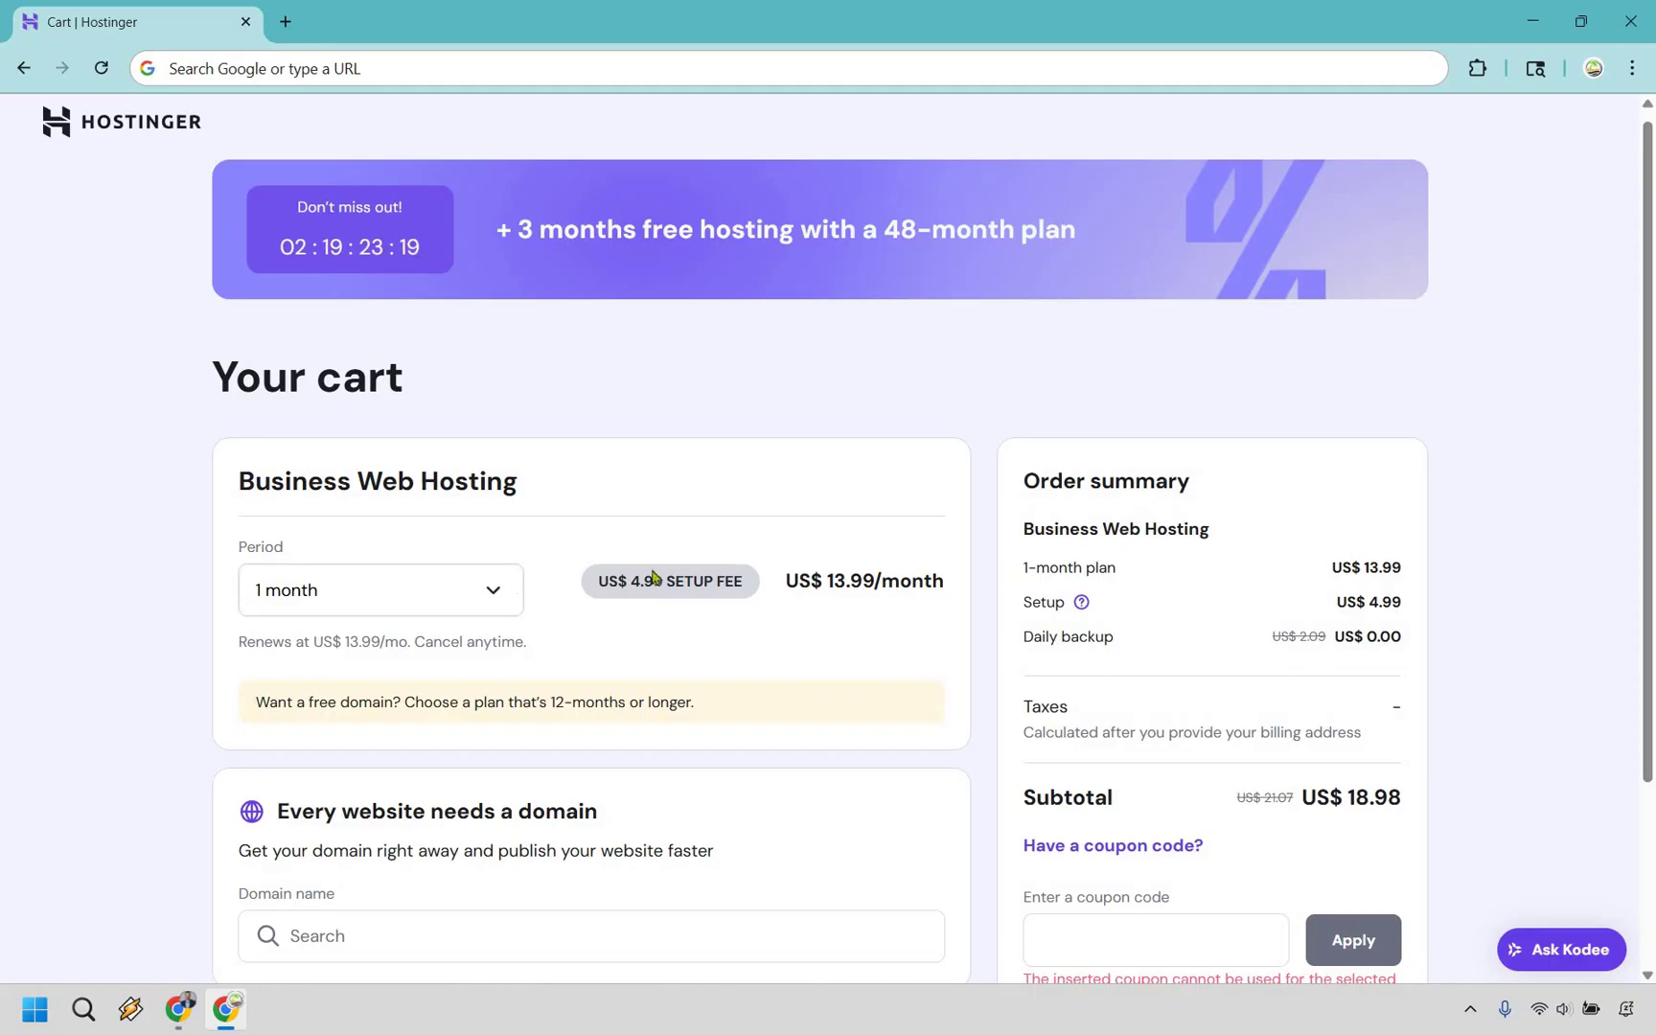
# - Return the period to 48 months and confirm the ISLAND coupon and US$ 163.73 subtotal
pyautogui.scroll(-2, 910, 796)
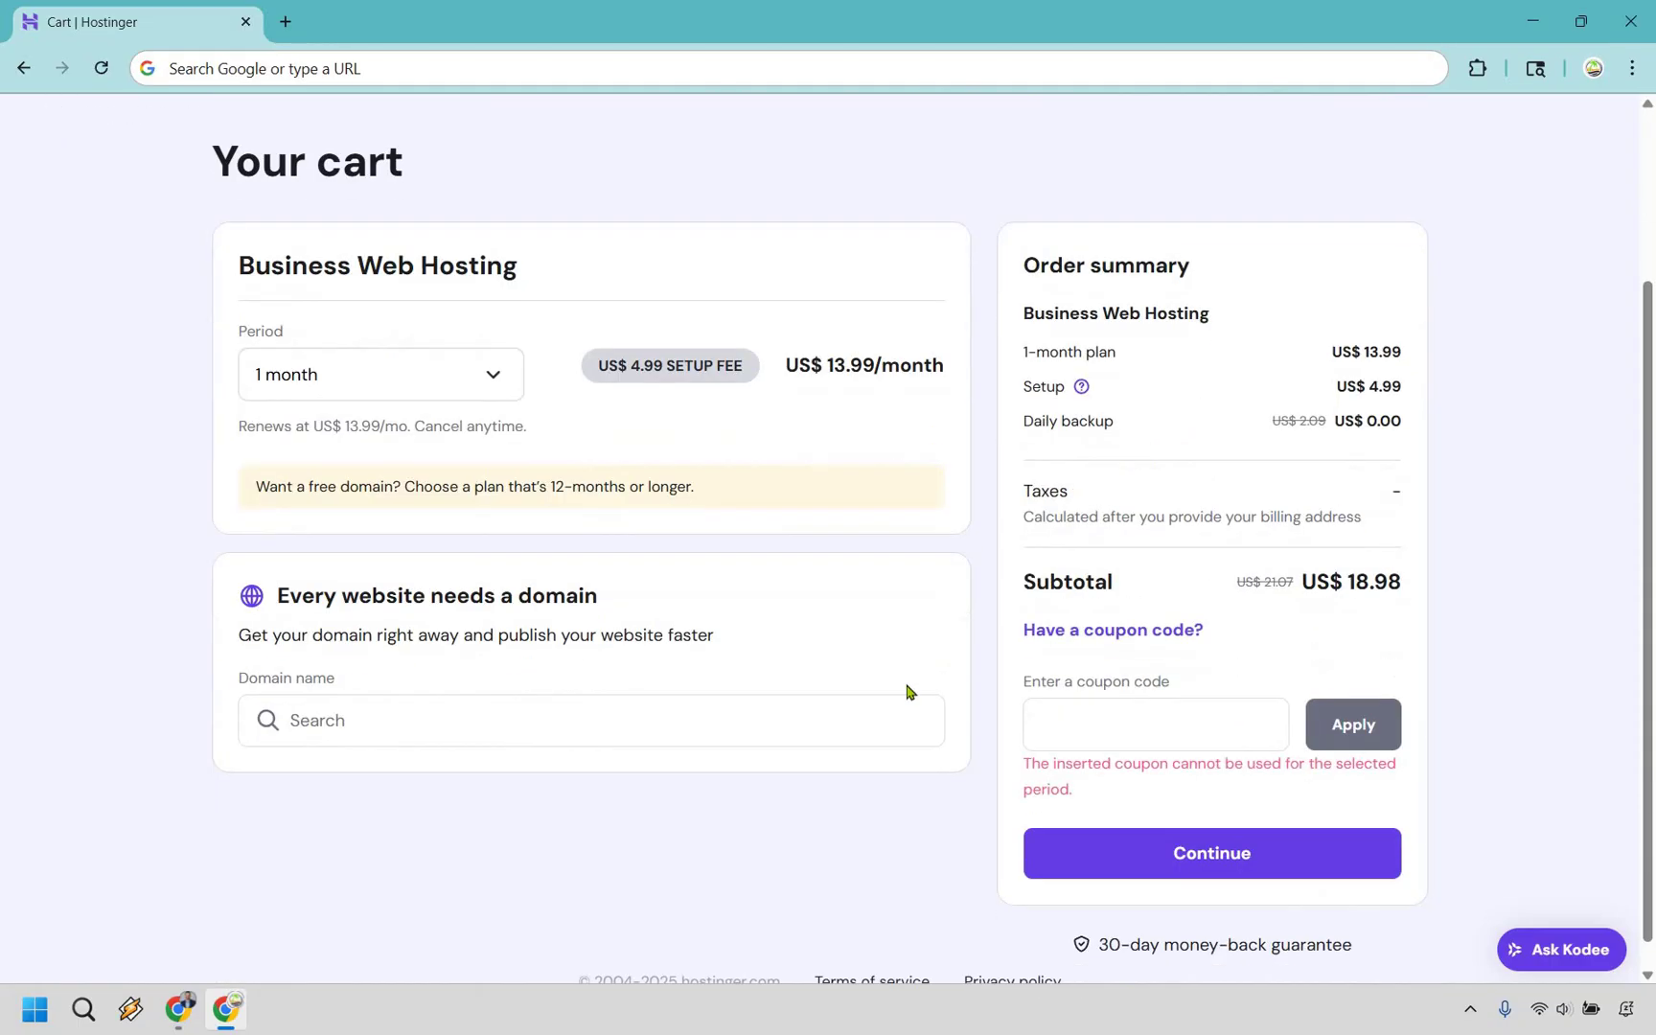
pyautogui.scroll(2, 460, 603)
pyautogui.click(403, 594)
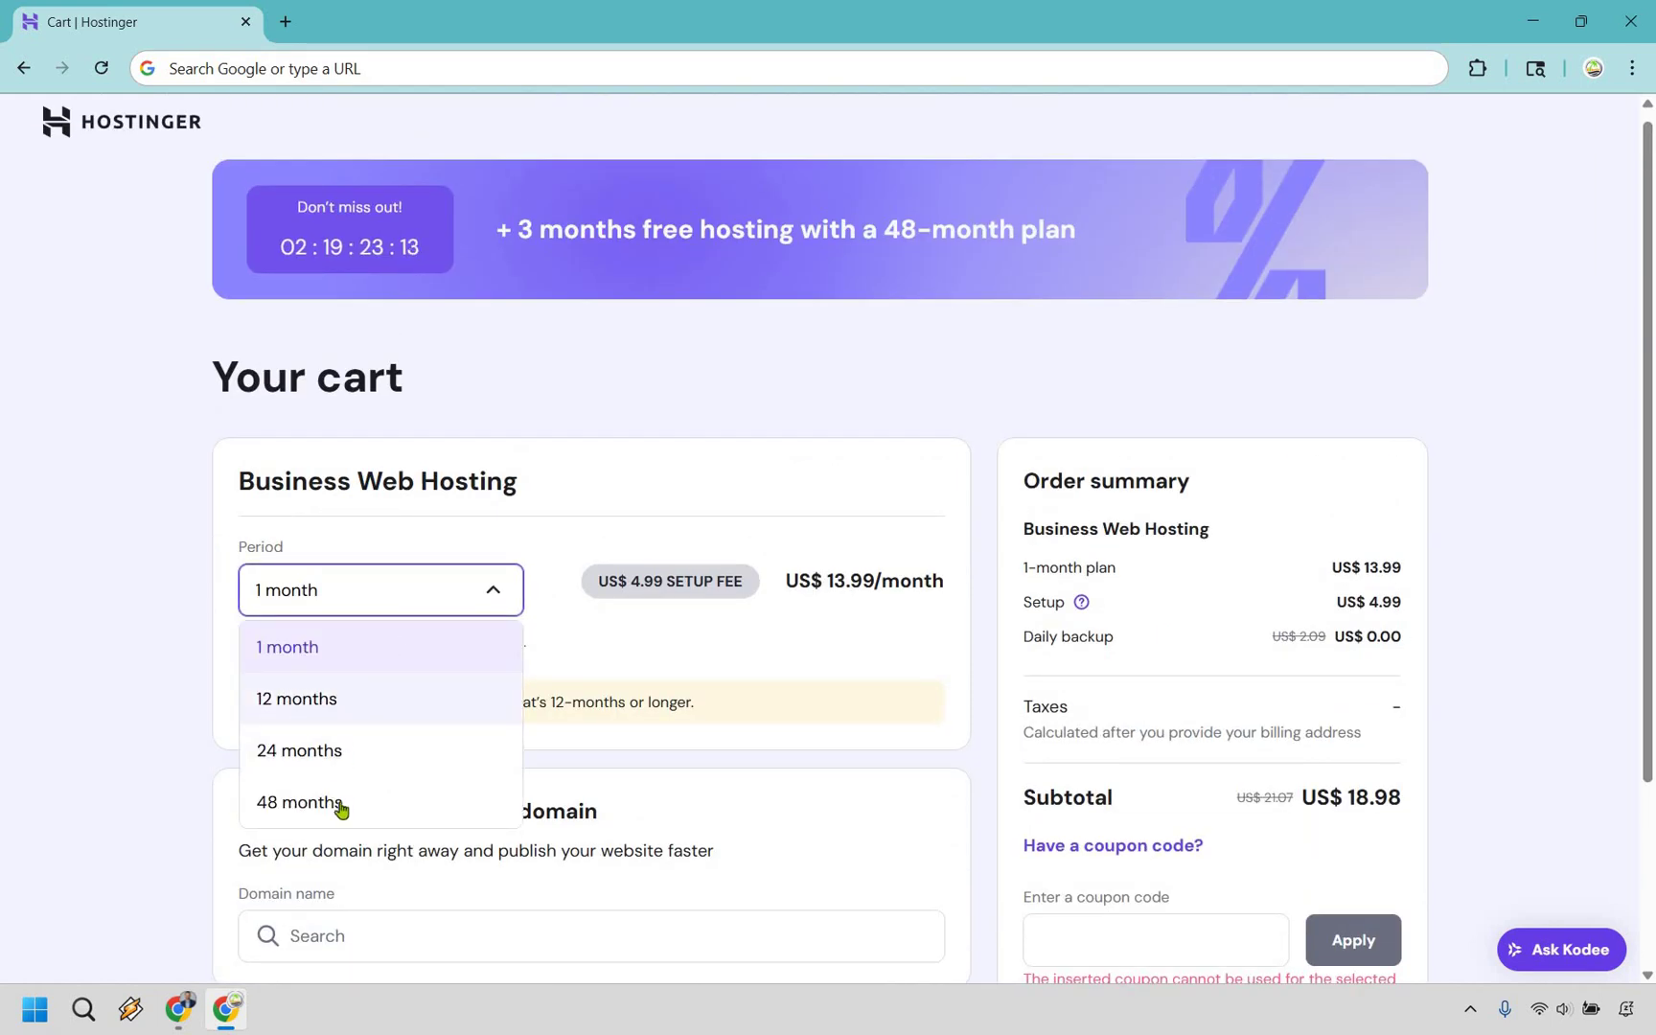
pyautogui.press('Return')
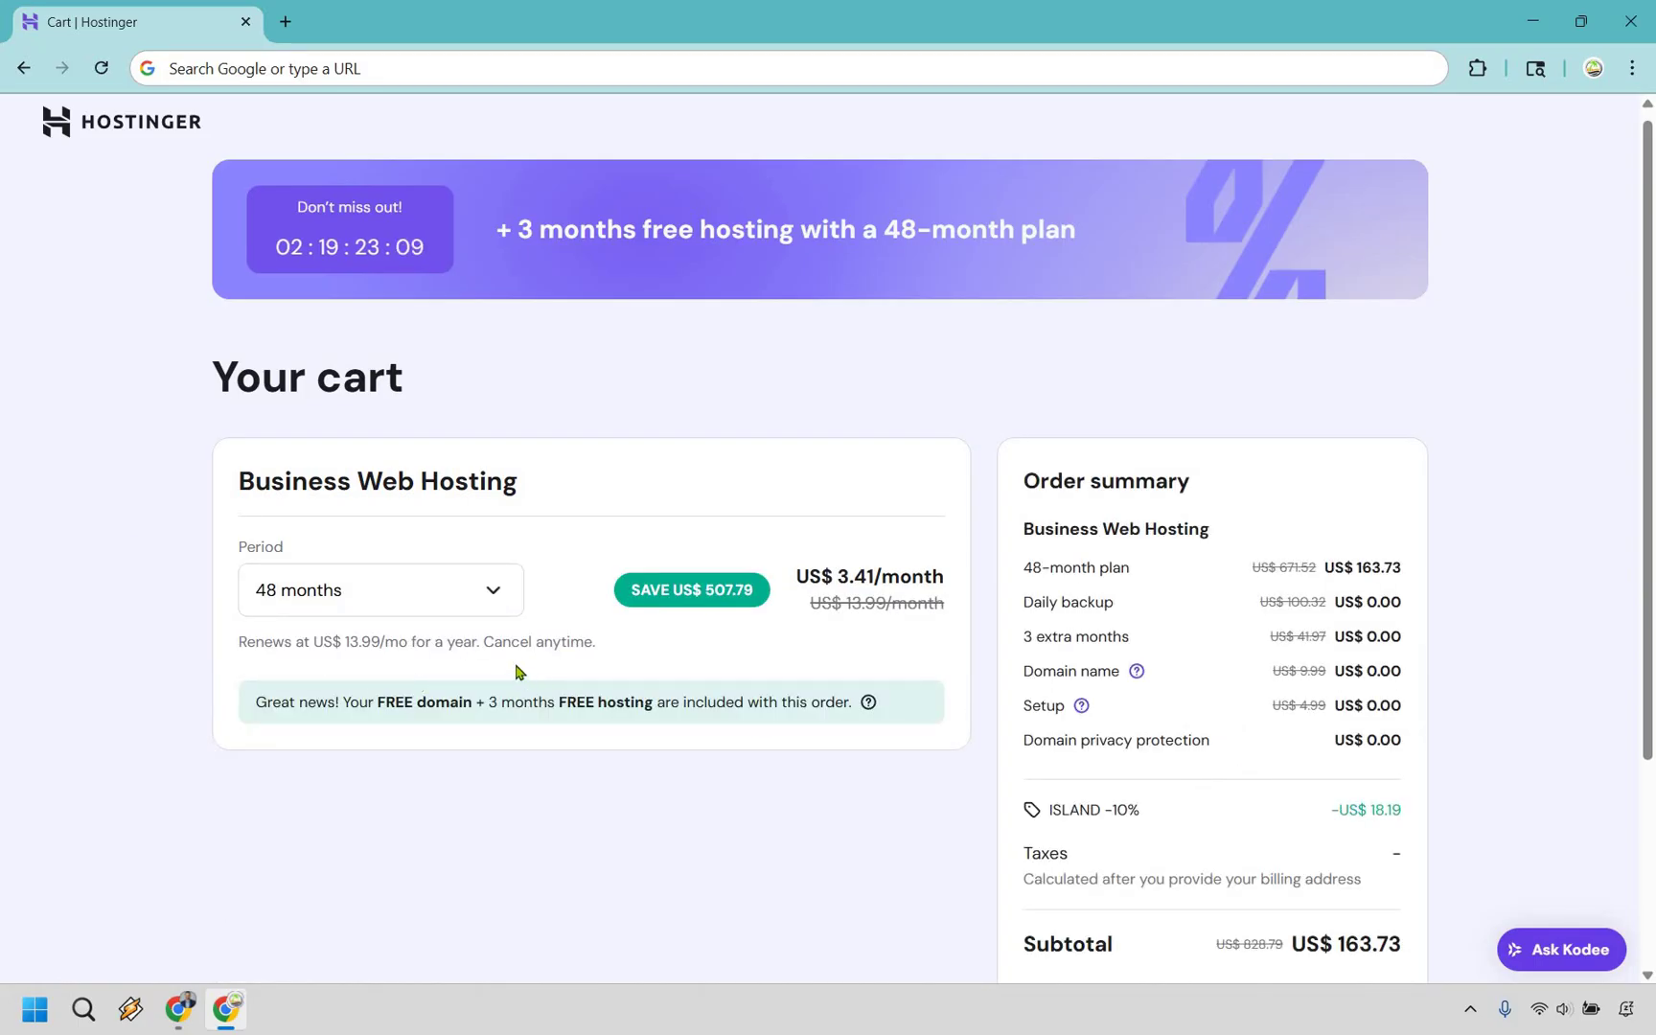
pyautogui.click(403, 581)
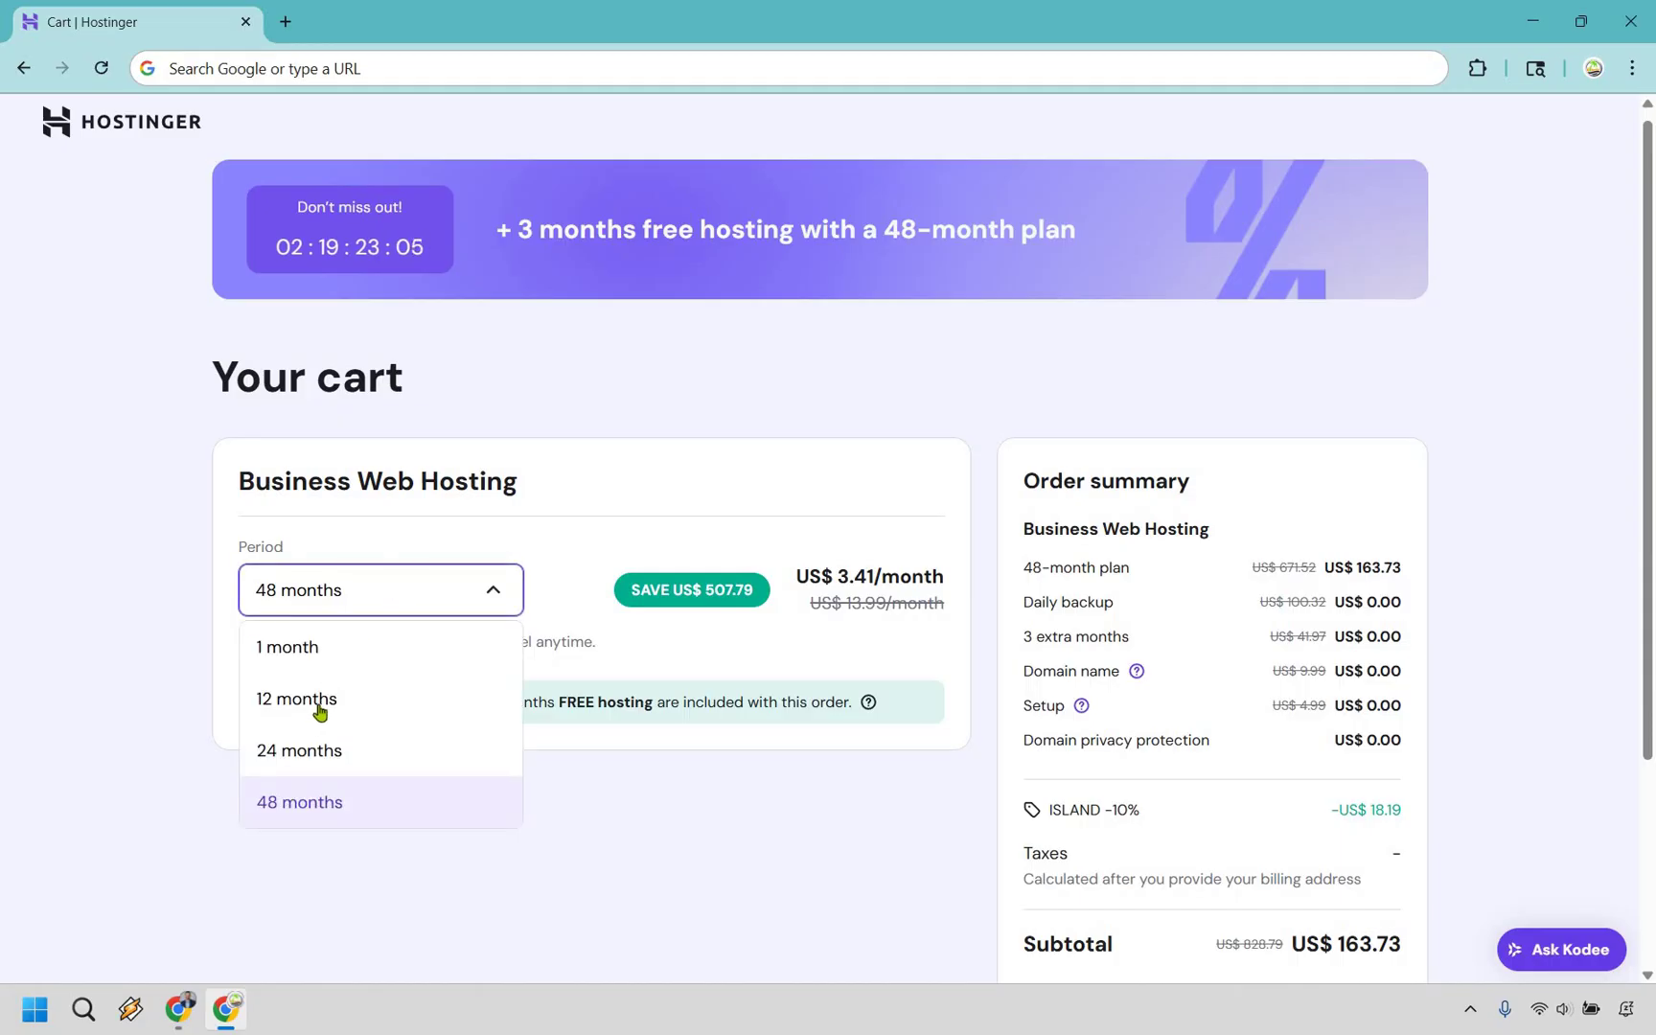
pyautogui.press('Down')
pyautogui.press('Down')
pyautogui.press('Down')
pyautogui.press('Return')
pyautogui.scroll(-2, 1549, 399)
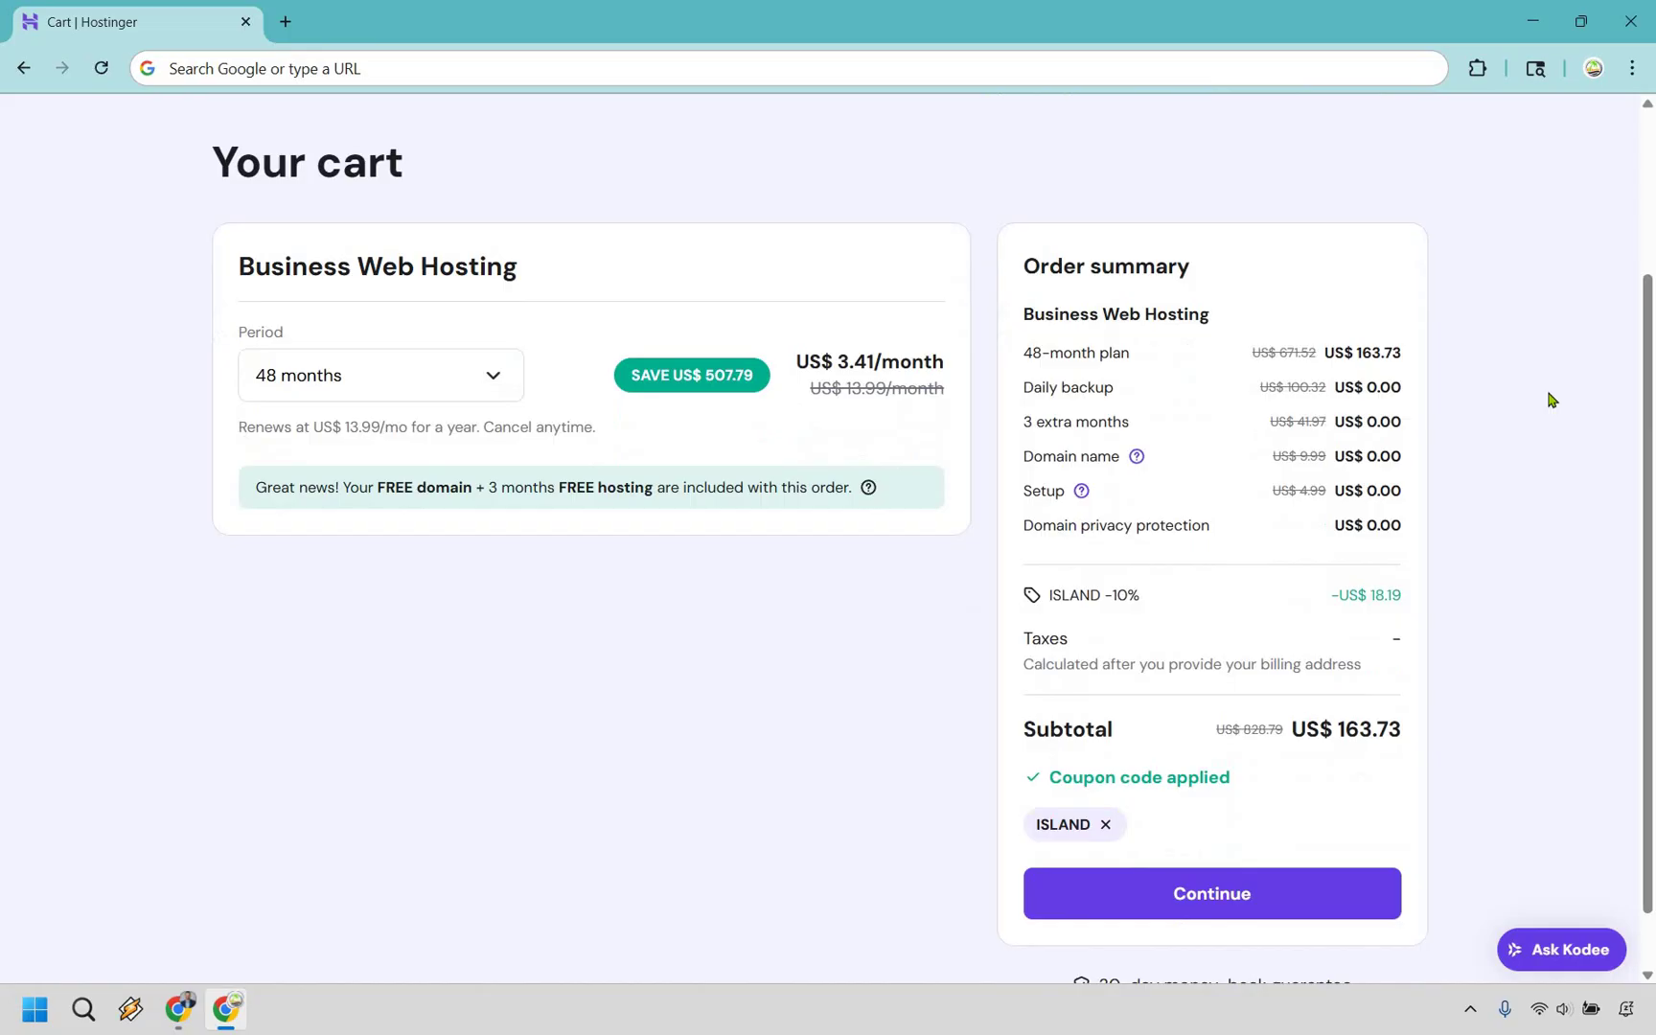
pyautogui.scroll(-1, 1542, 724)
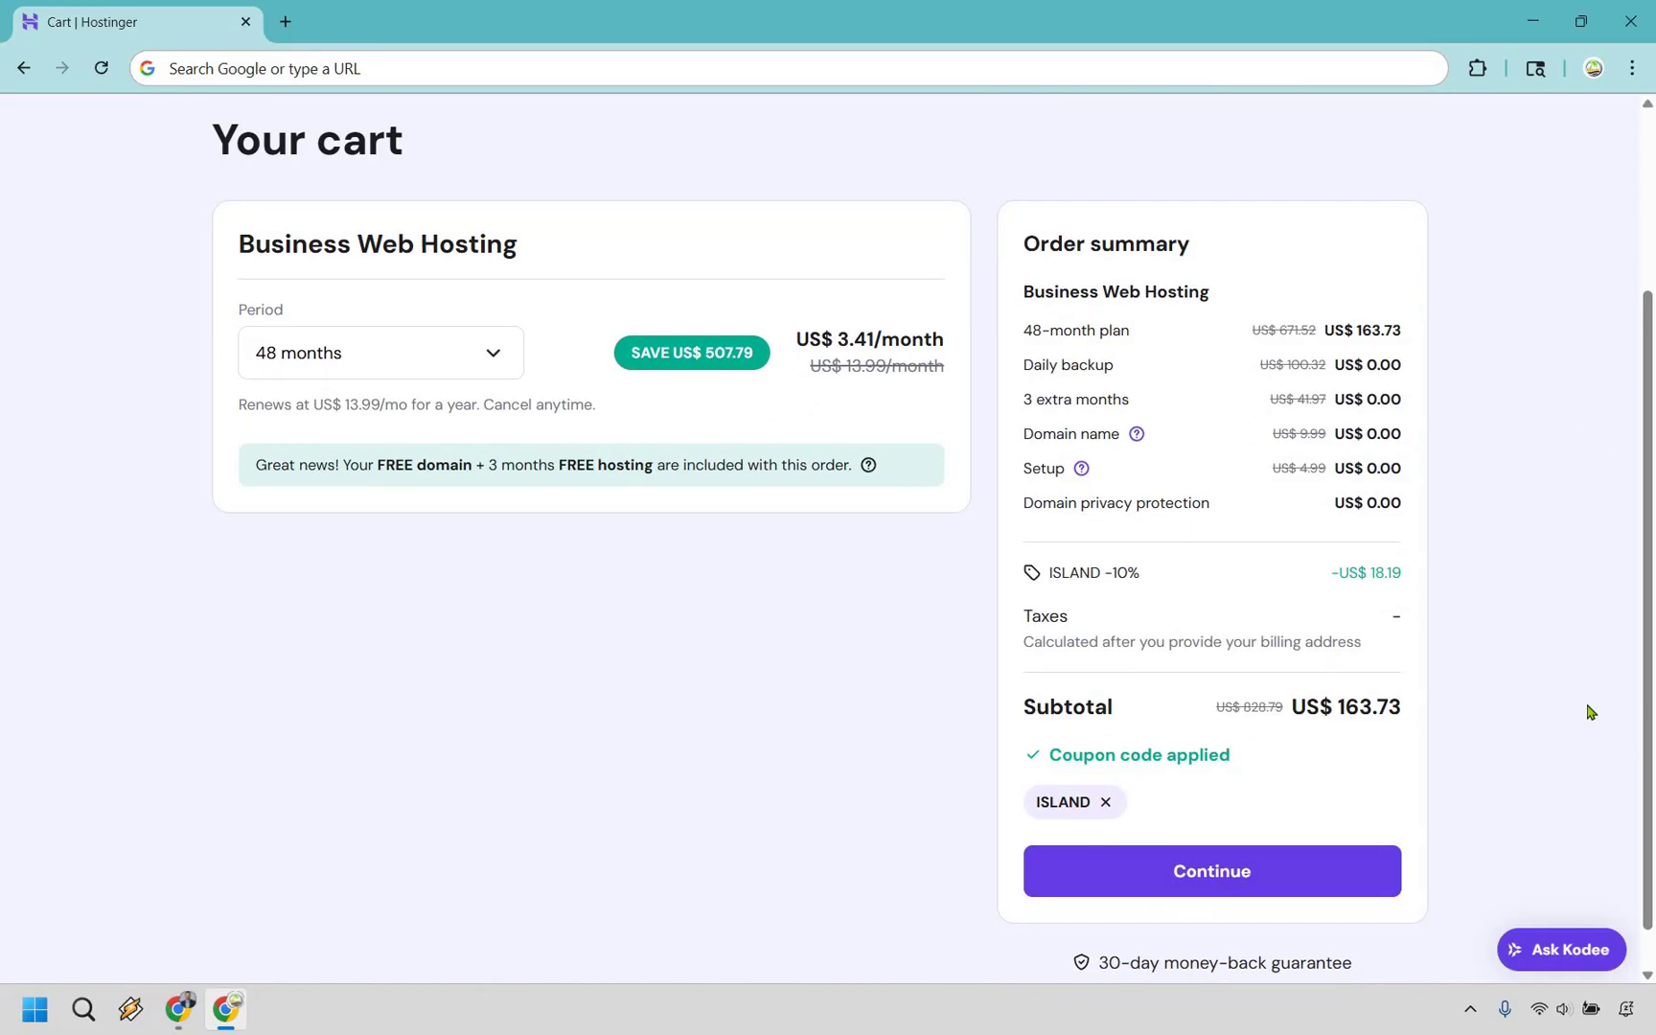
# - Continue from the US$ 163.73 order summary to the billing address checkout page
pyautogui.click(1245, 880)
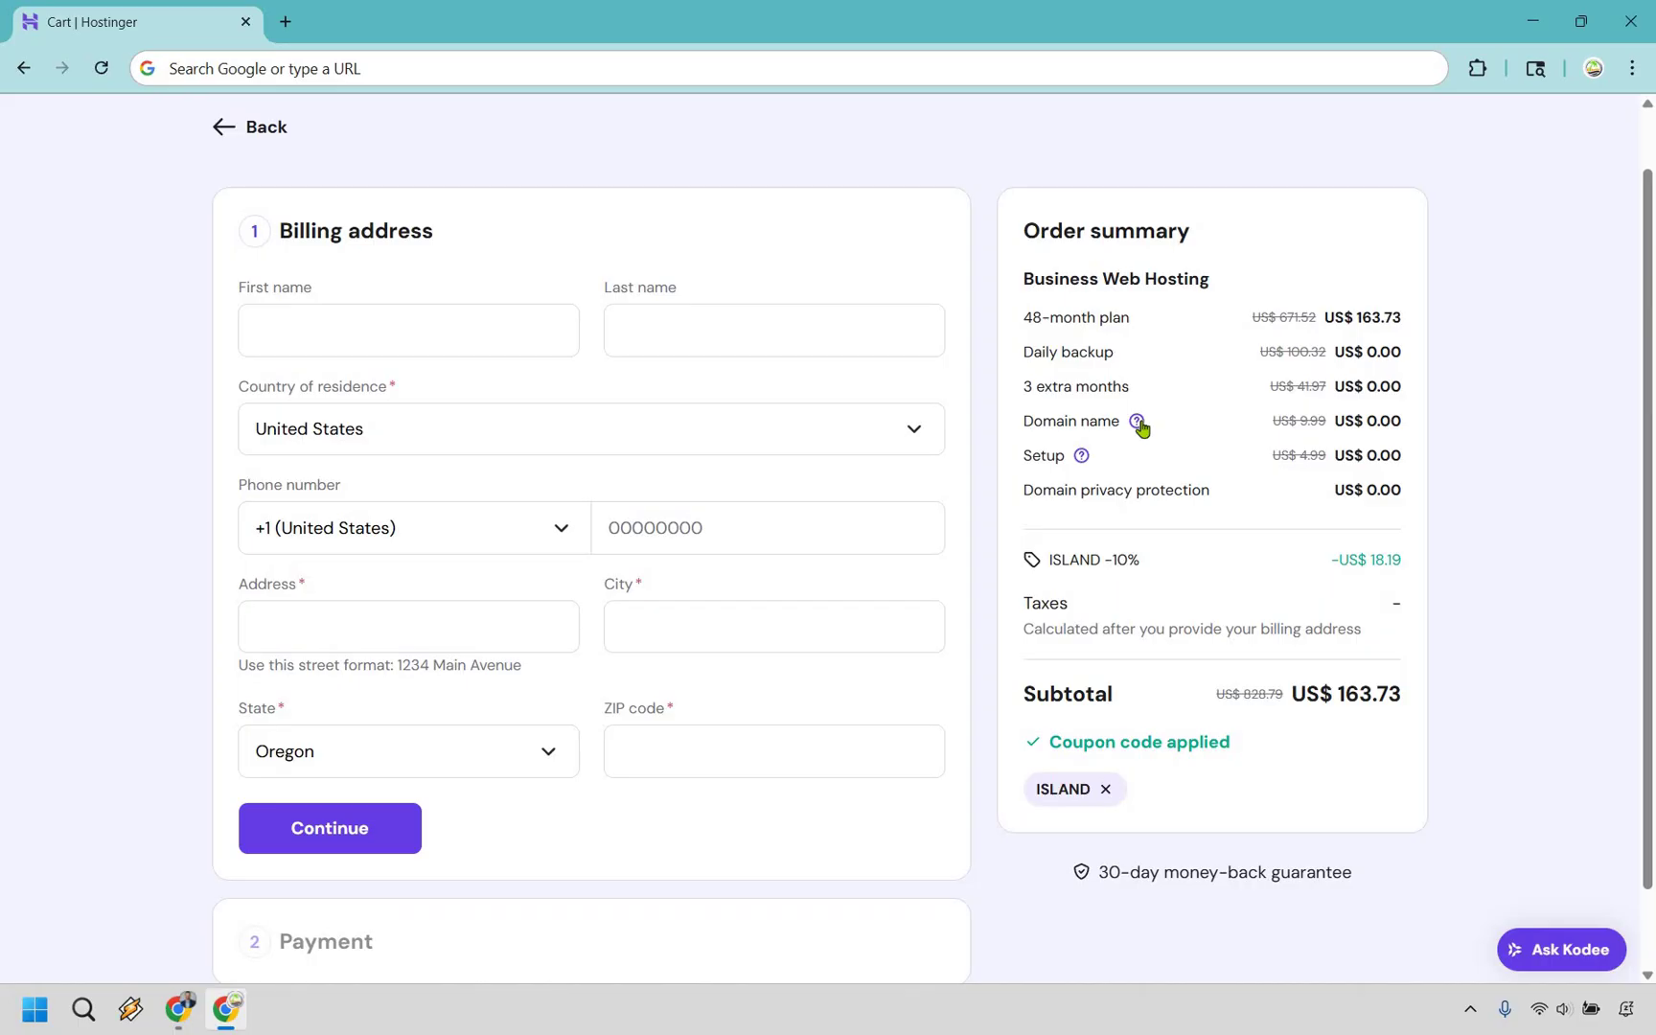
pyautogui.moveTo(1137, 421)
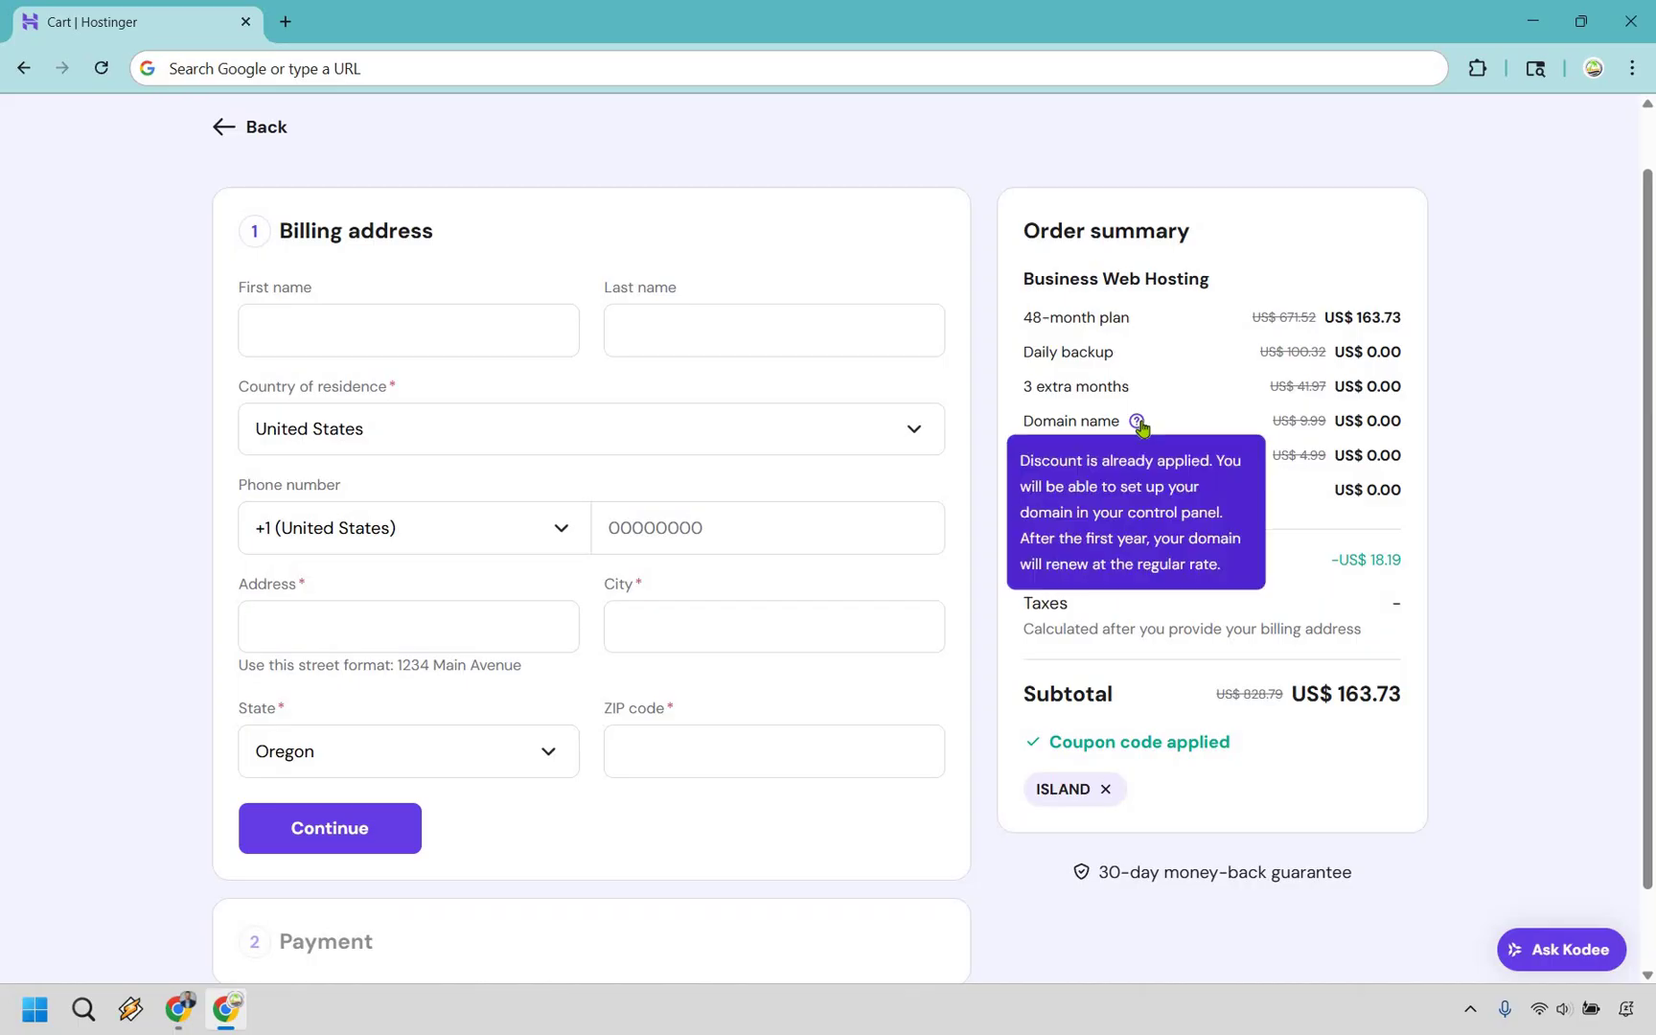